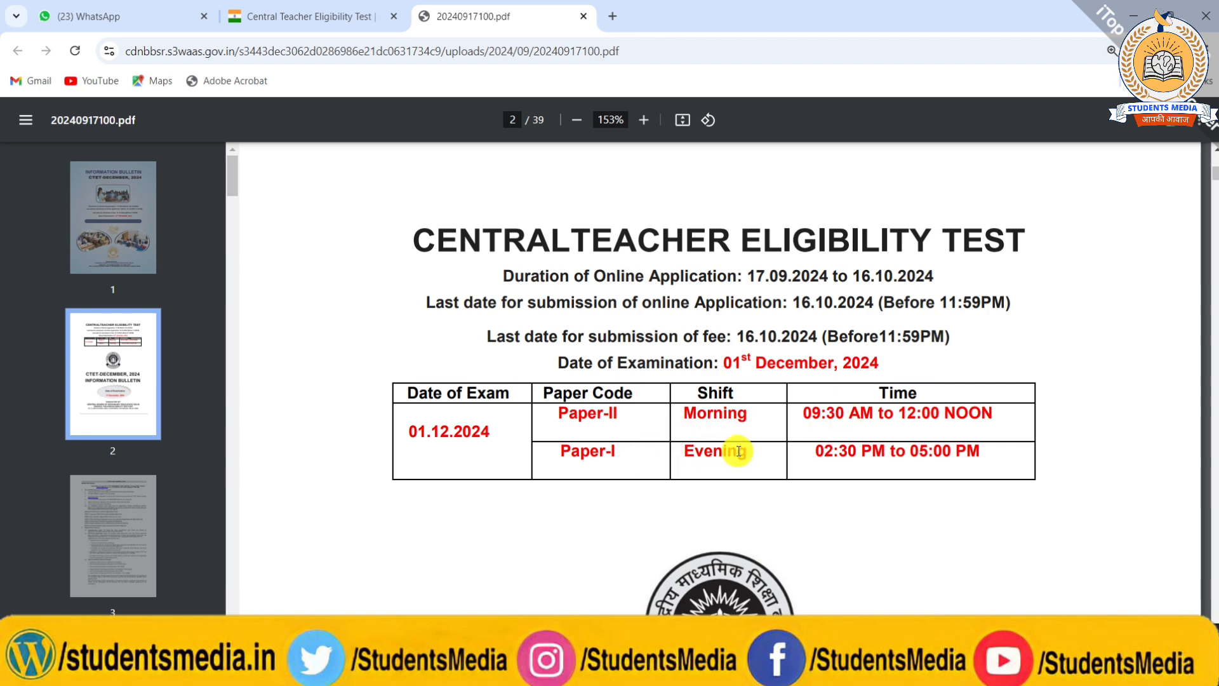
# Step: Switch to the CTET website and open the "Apply for CTET Dec-2024" item in the latest news
pyautogui.click(135, 8)
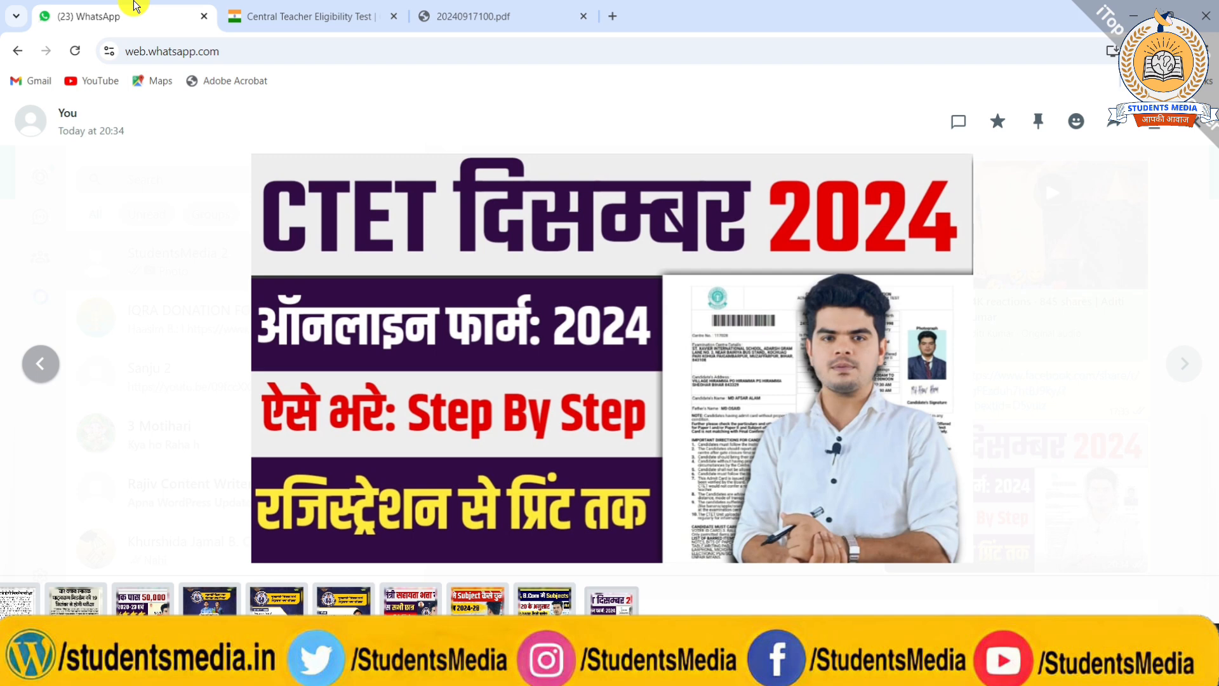
pyautogui.click(253, 9)
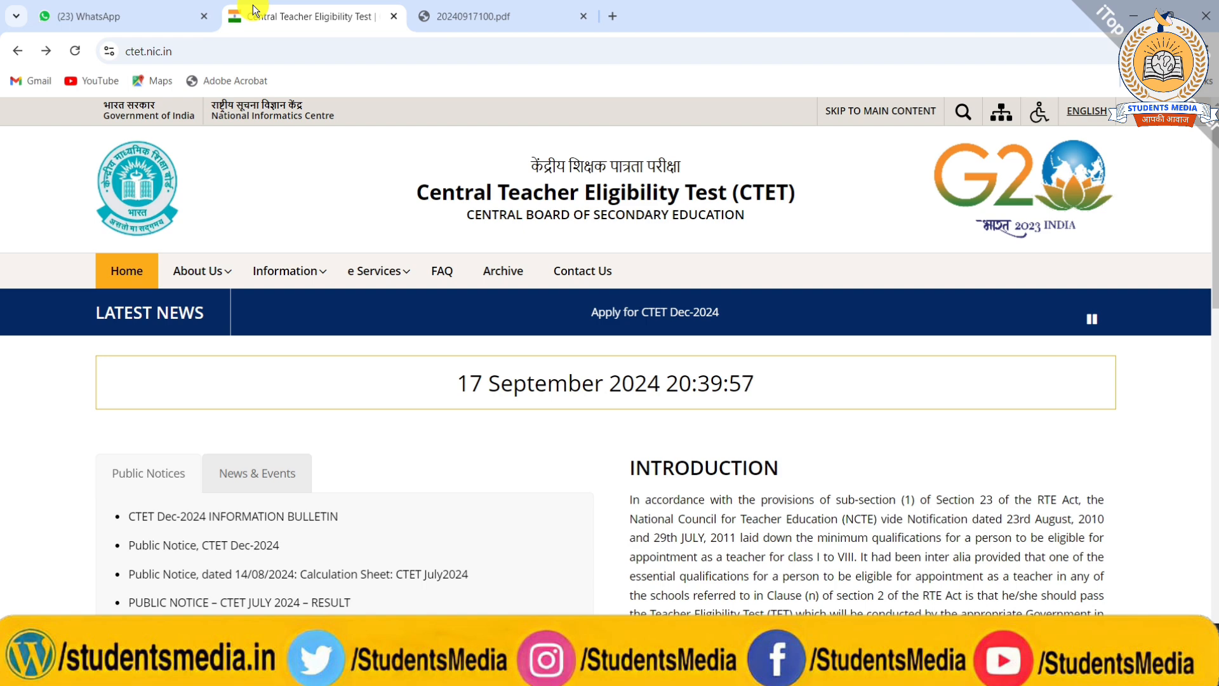
pyautogui.scroll(-1, 404, 391)
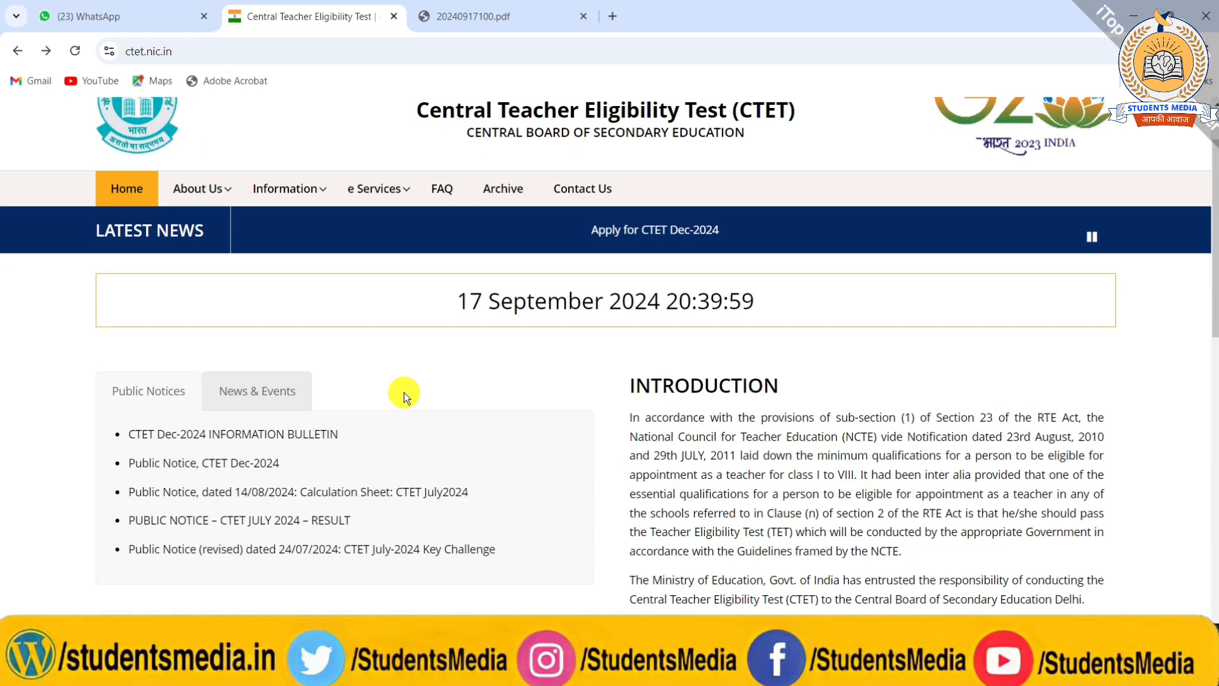
pyautogui.scroll(1, 404, 392)
pyautogui.scroll(2, 626, 300)
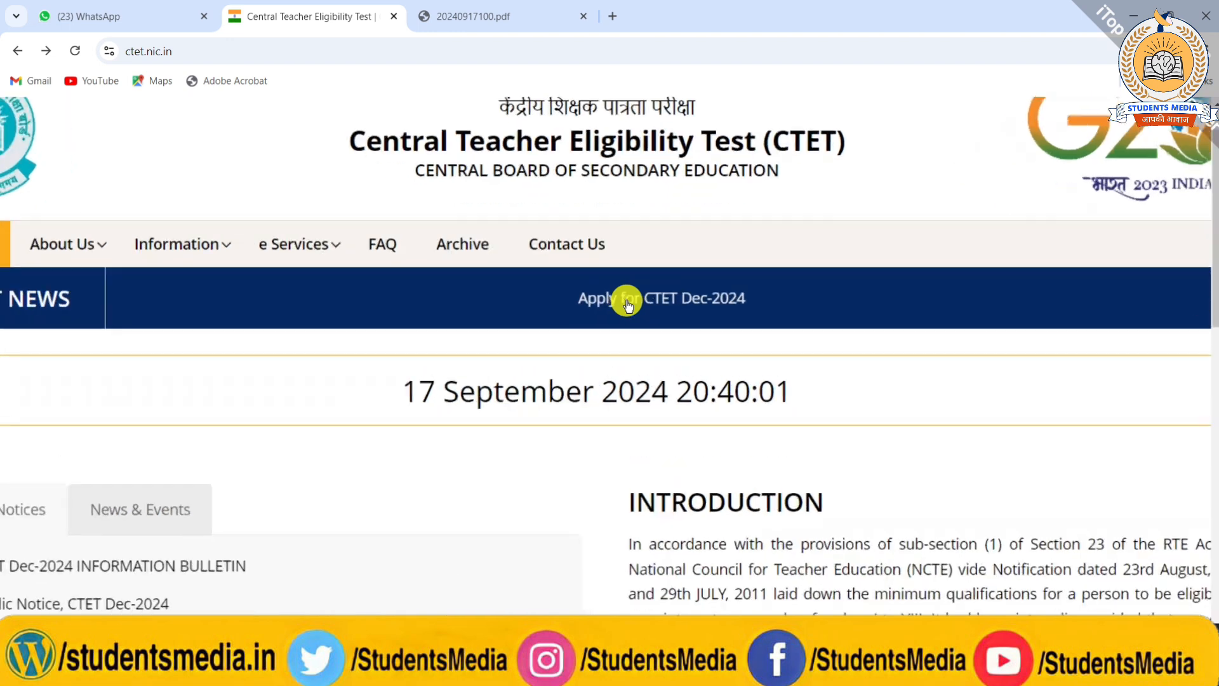
pyautogui.scroll(1, 628, 305)
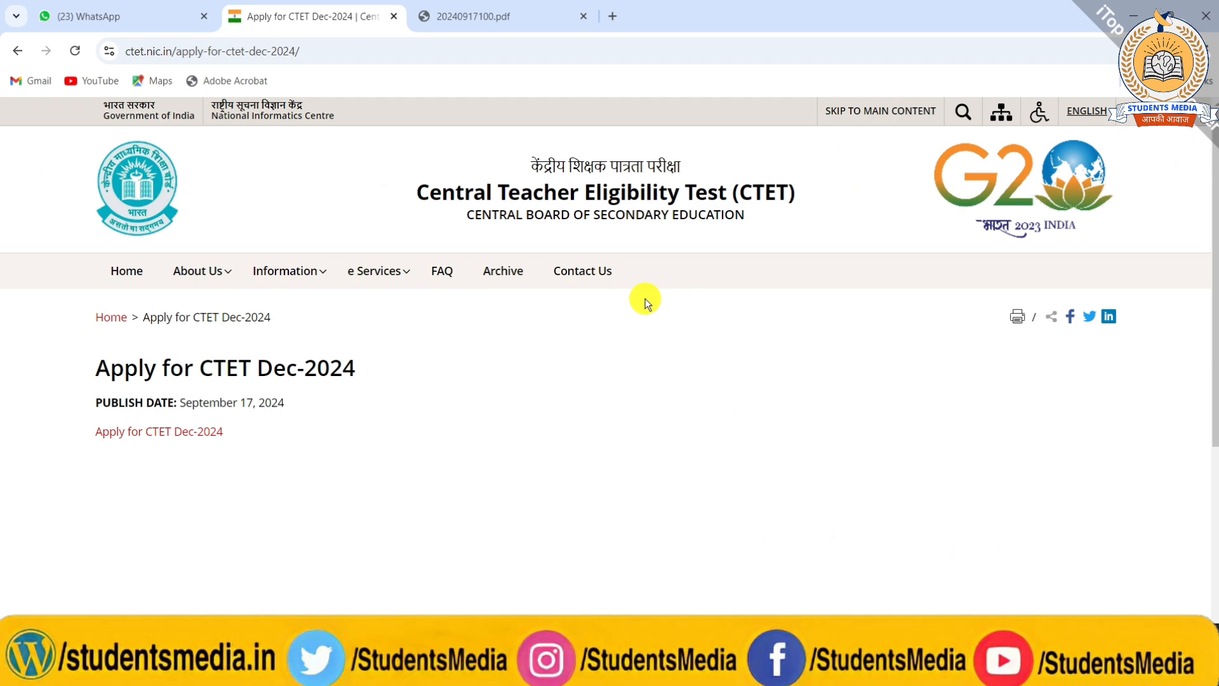
# Step: Follow the "Apply for CTET Dec-2024" link on the notice page to the examination services portal
pyautogui.scroll(4, 116, 437)
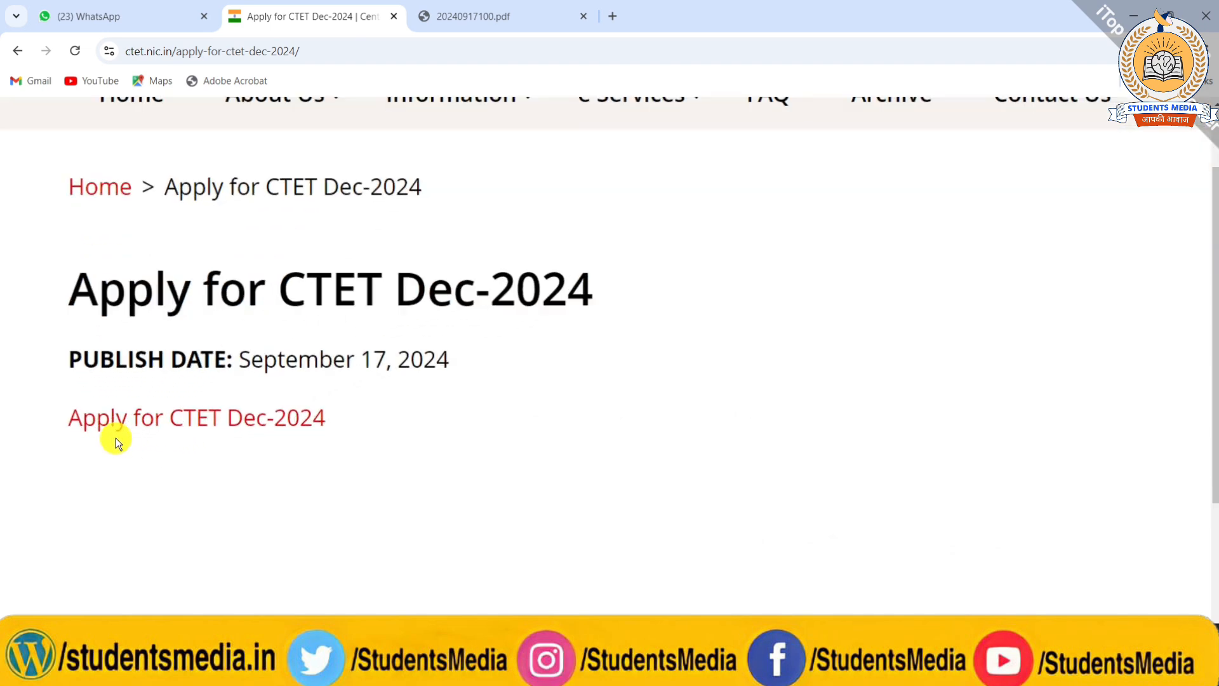
pyautogui.scroll(-4, 128, 436)
pyautogui.click(228, 410)
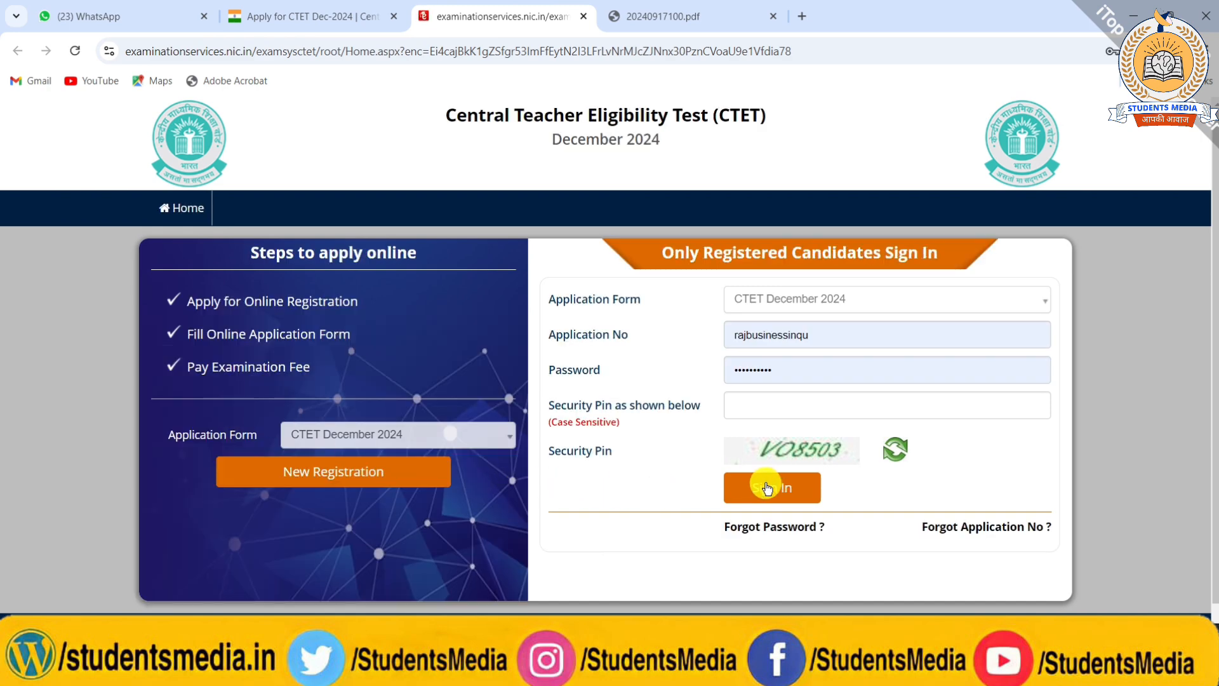
# Step: Start a new registration for the CTET December 2024 application form
pyautogui.scroll(5, 265, 463)
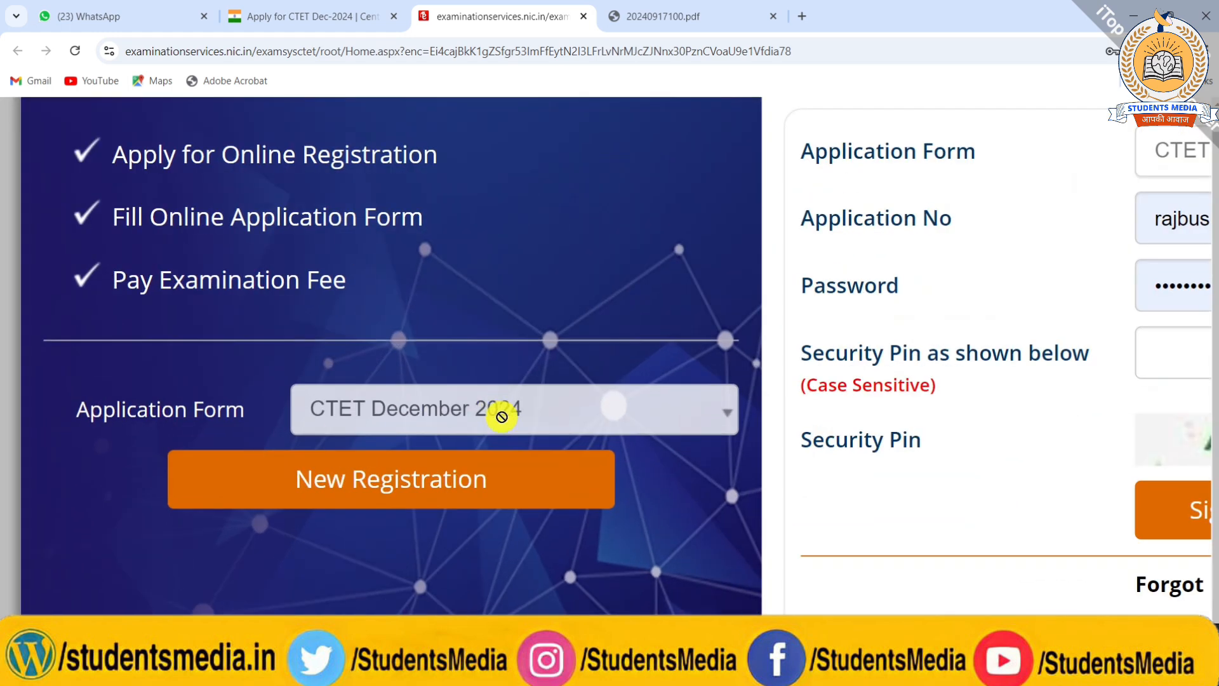
pyautogui.scroll(-5, 502, 416)
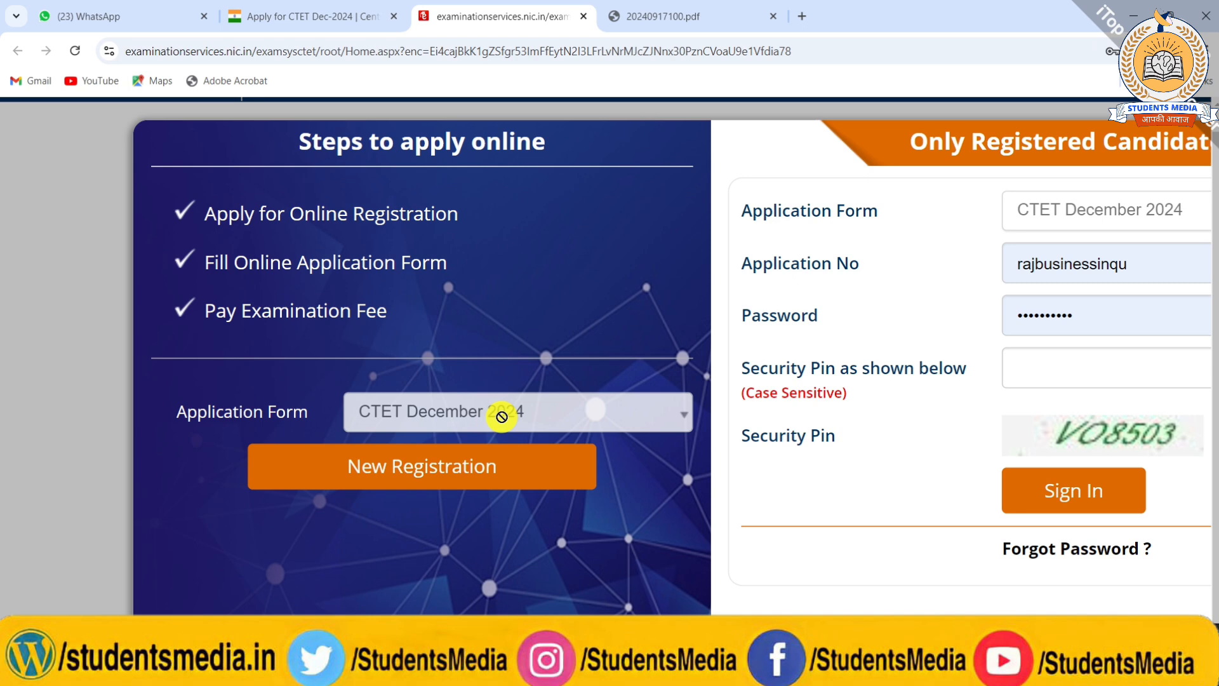
pyautogui.scroll(-4, 502, 417)
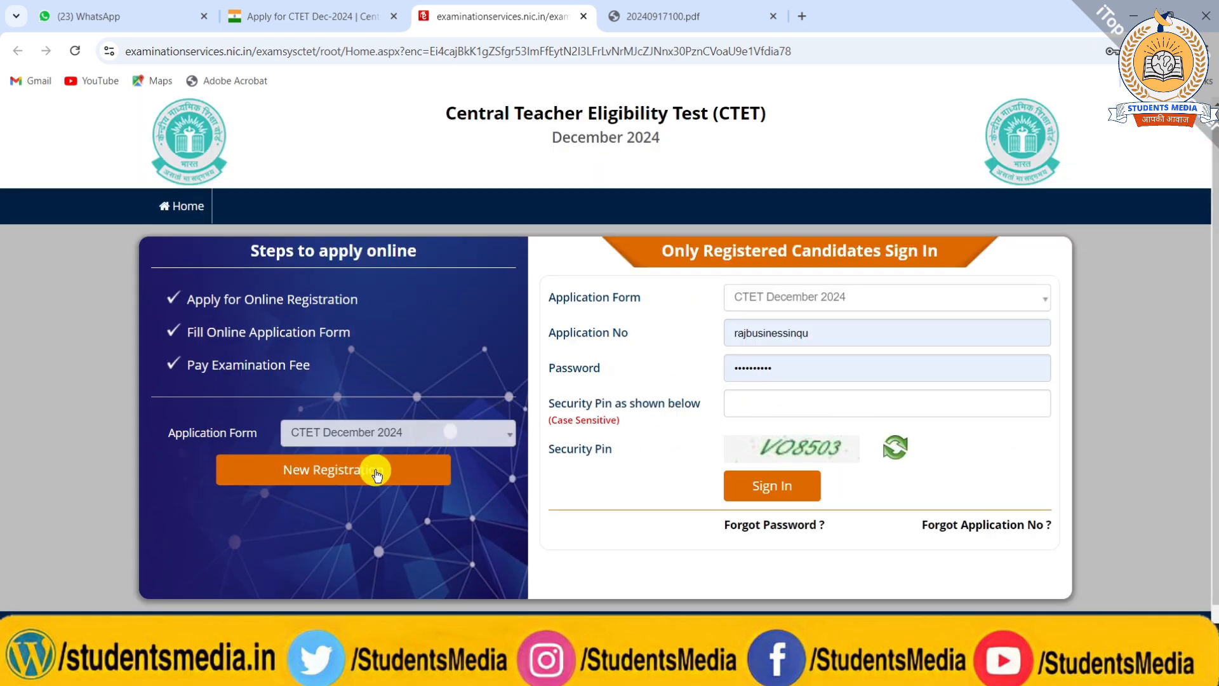
pyautogui.scroll(4, 372, 473)
pyautogui.hscroll(-2, 372, 473)
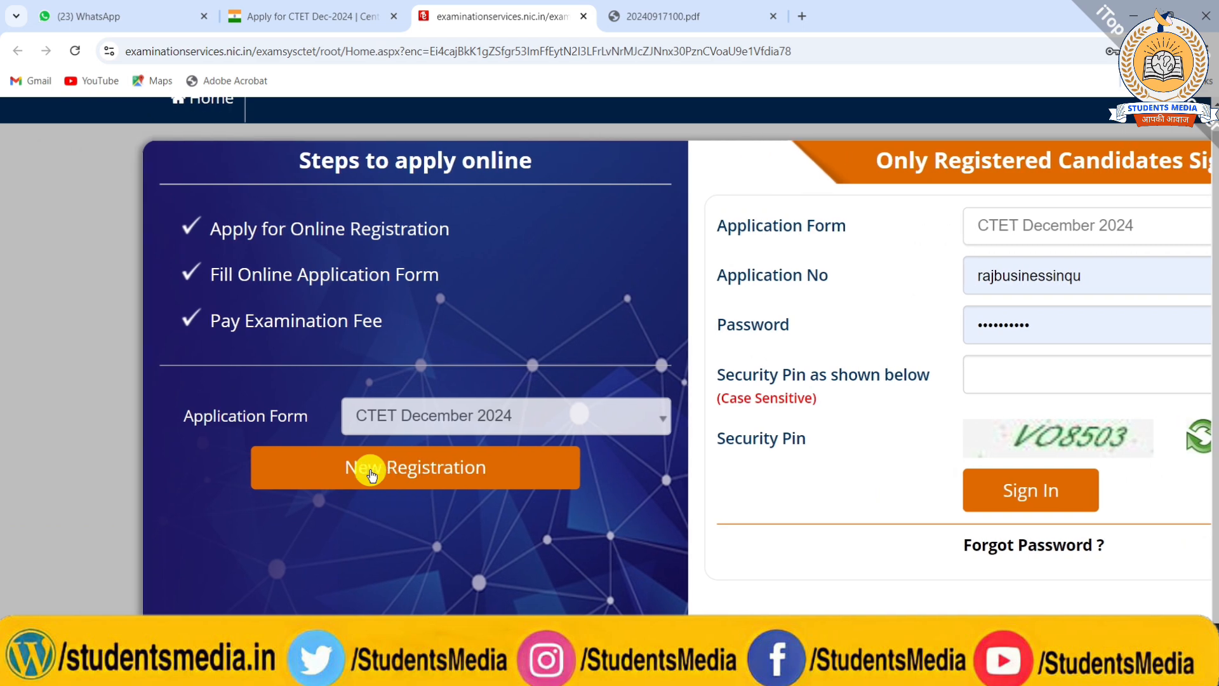
pyautogui.click(406, 470)
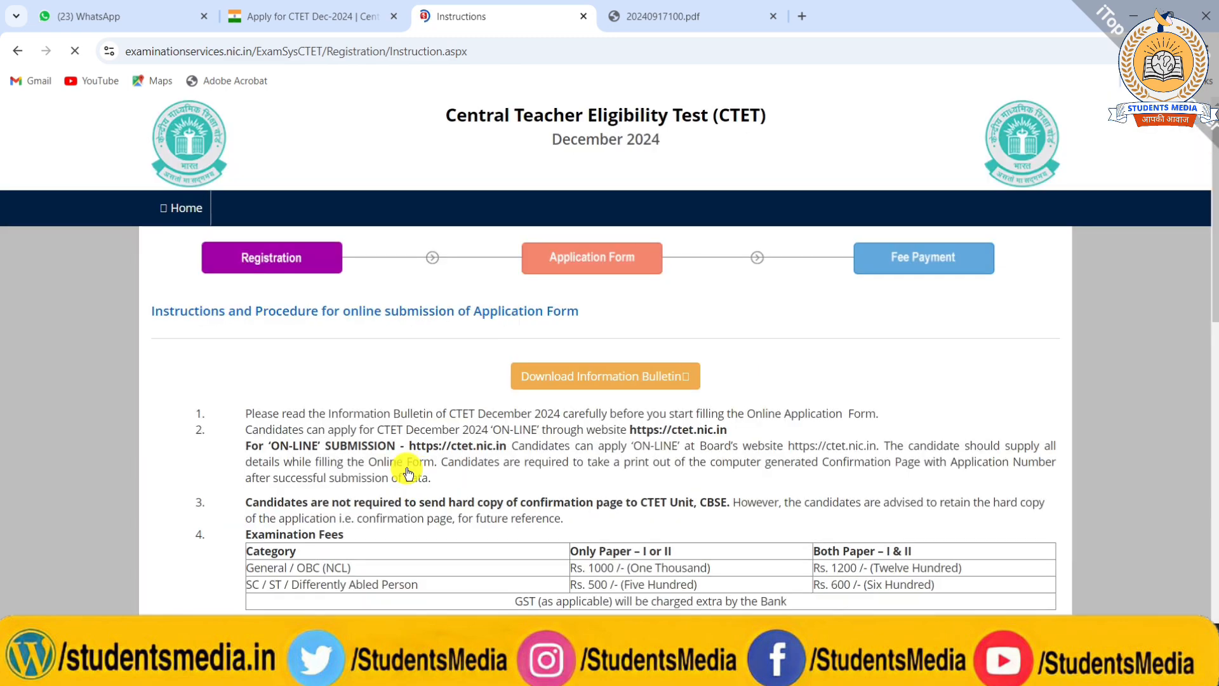
# Step: Examine the examination fees by category for one paper and for both papers in the application instructions
pyautogui.scroll(-3, 776, 380)
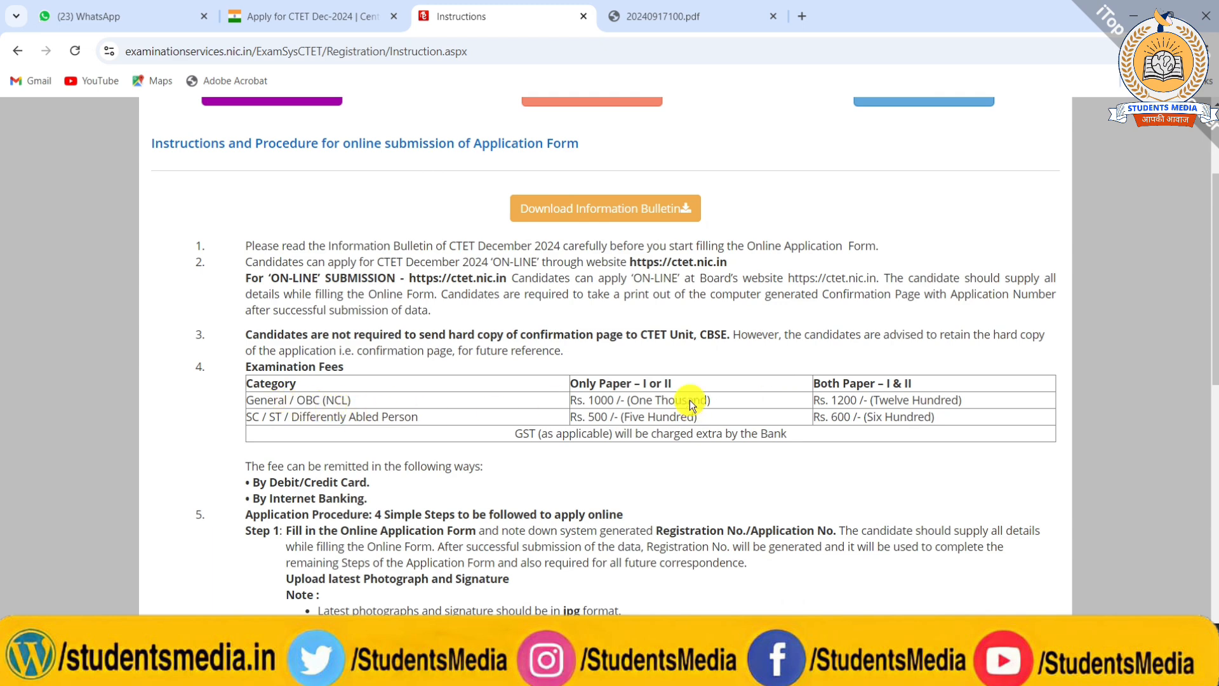
pyautogui.scroll(3, 660, 383)
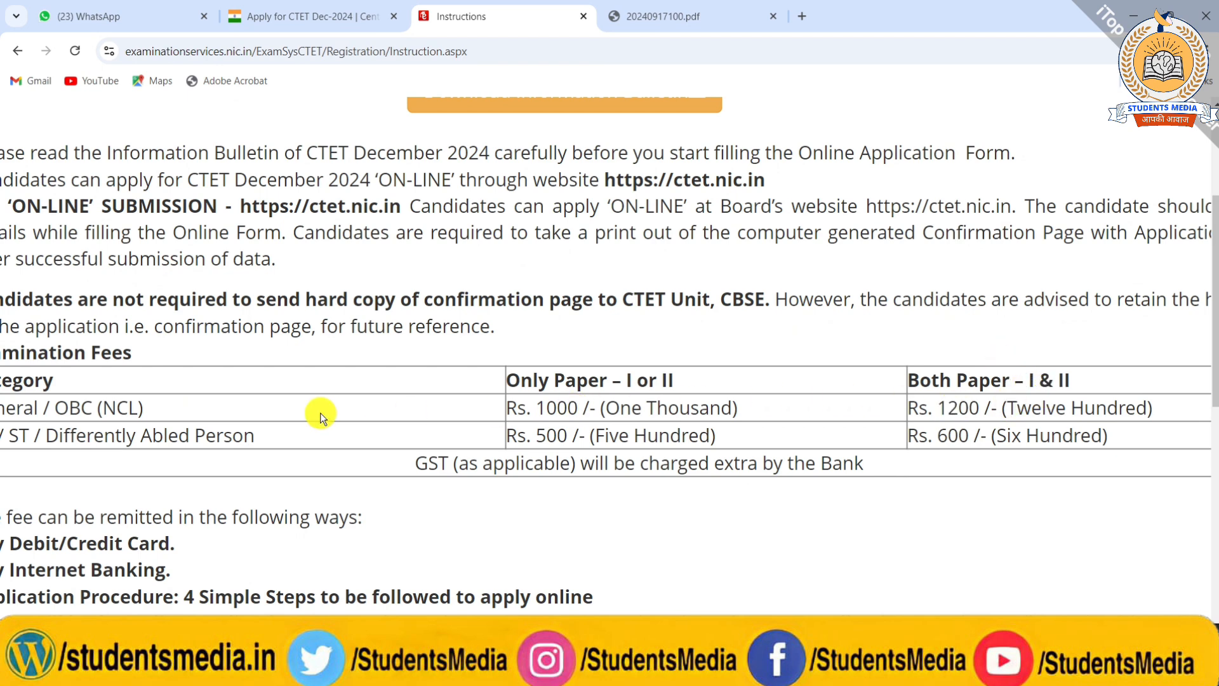
pyautogui.hscroll(-3, 320, 413)
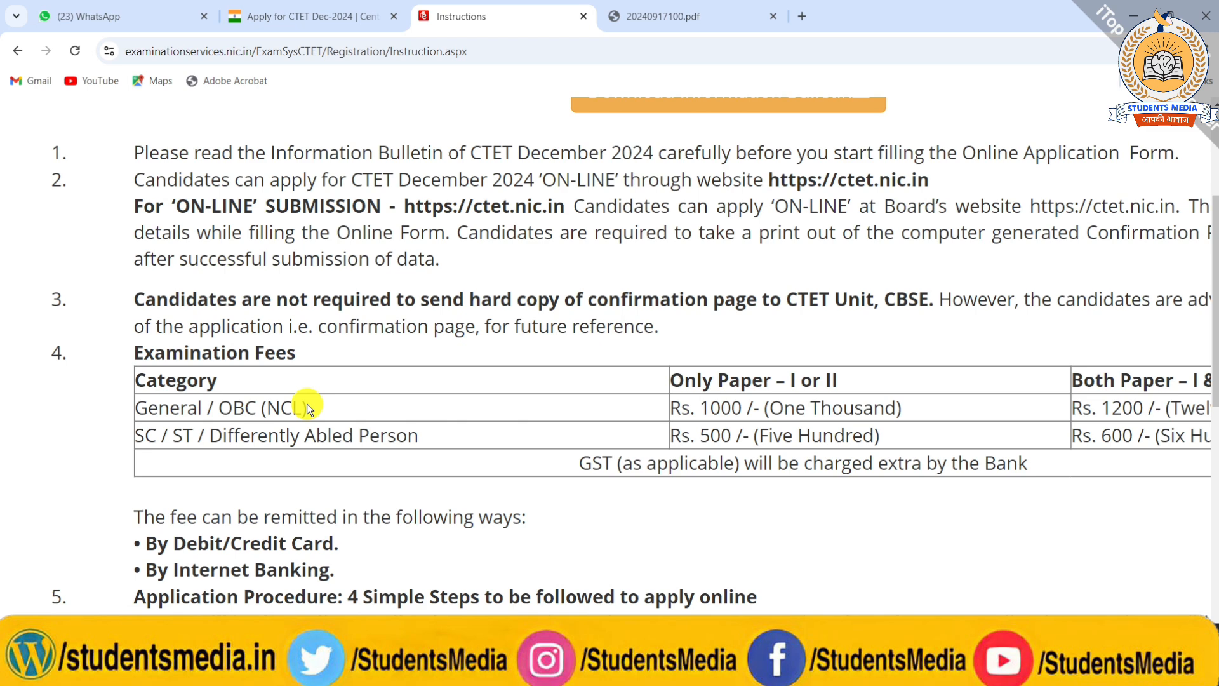
pyautogui.scroll(-1, 306, 404)
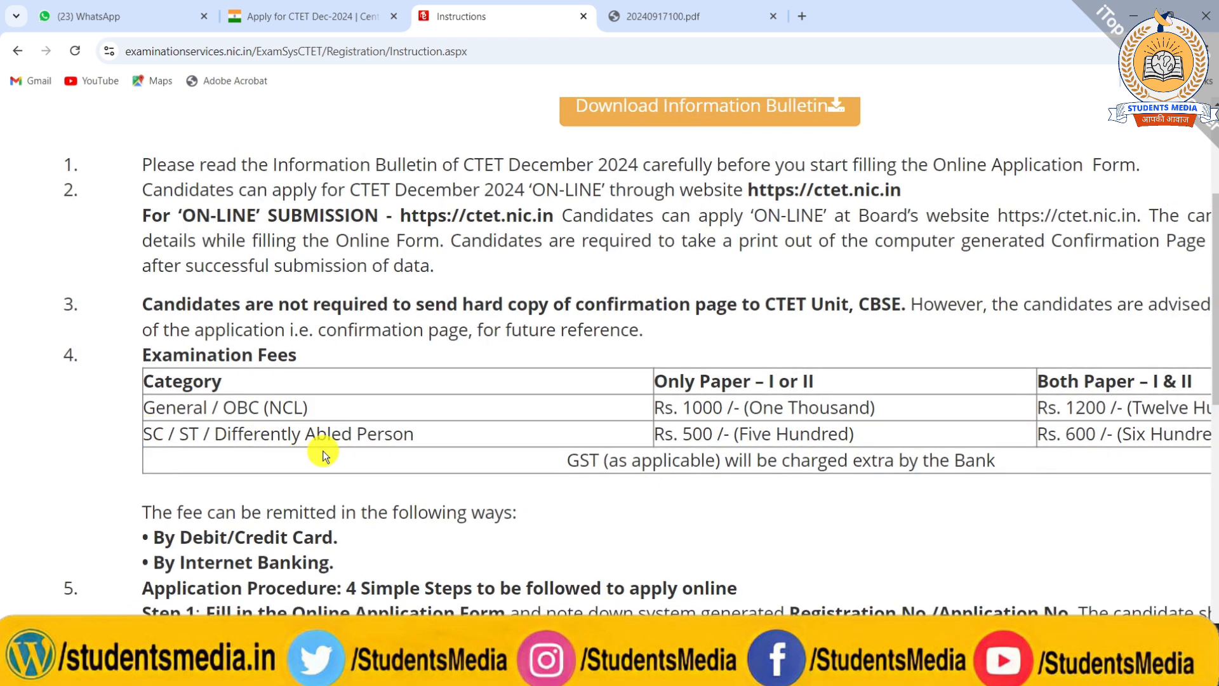
pyautogui.hscroll(2, 322, 451)
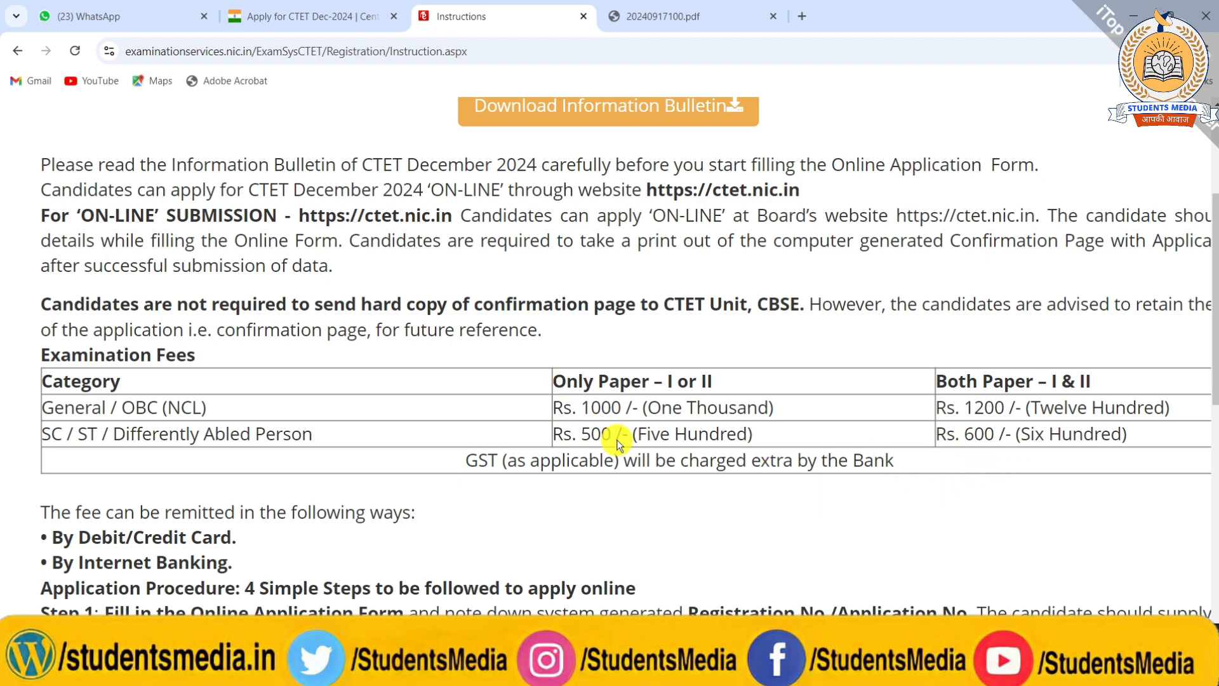
pyautogui.scroll(3, 619, 417)
pyautogui.scroll(-4, 617, 416)
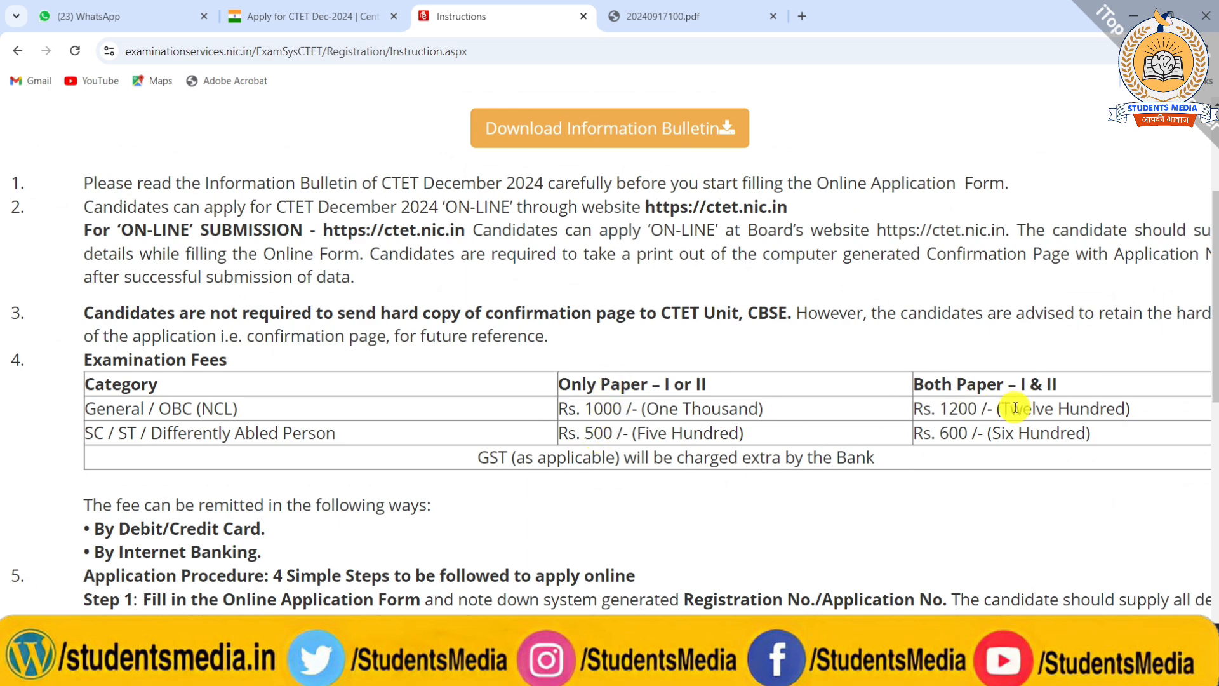
pyautogui.scroll(4, 1028, 413)
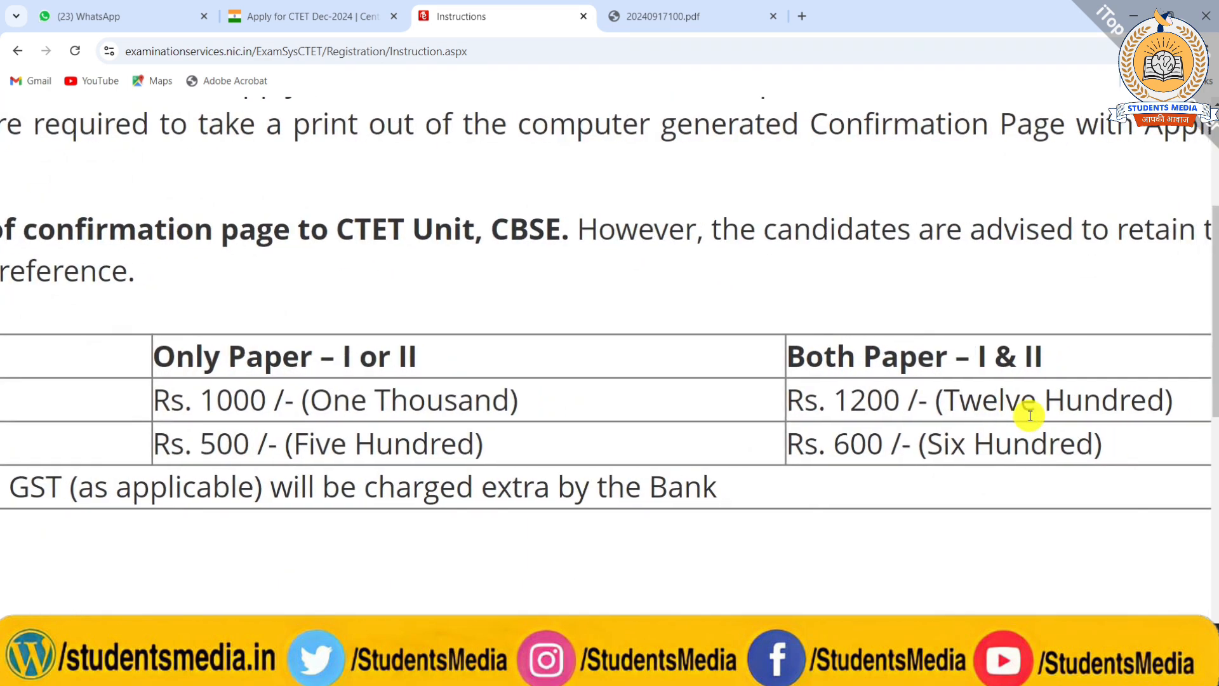
pyautogui.scroll(-4, 853, 456)
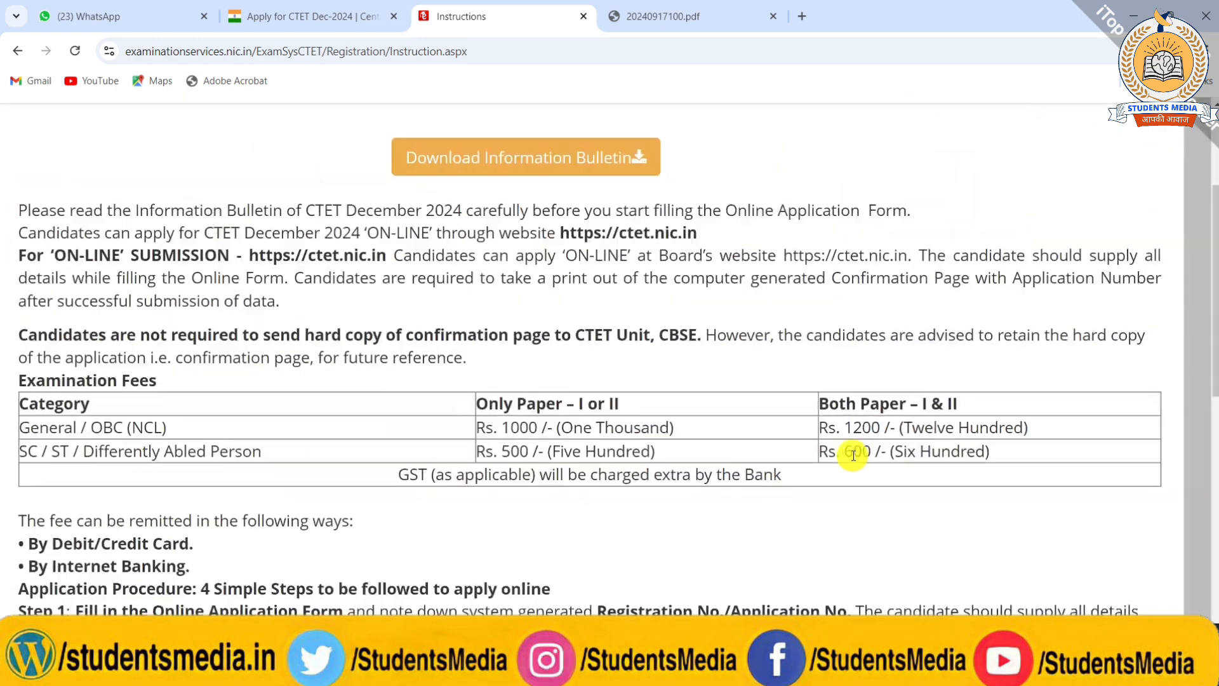
pyautogui.scroll(-2, 853, 455)
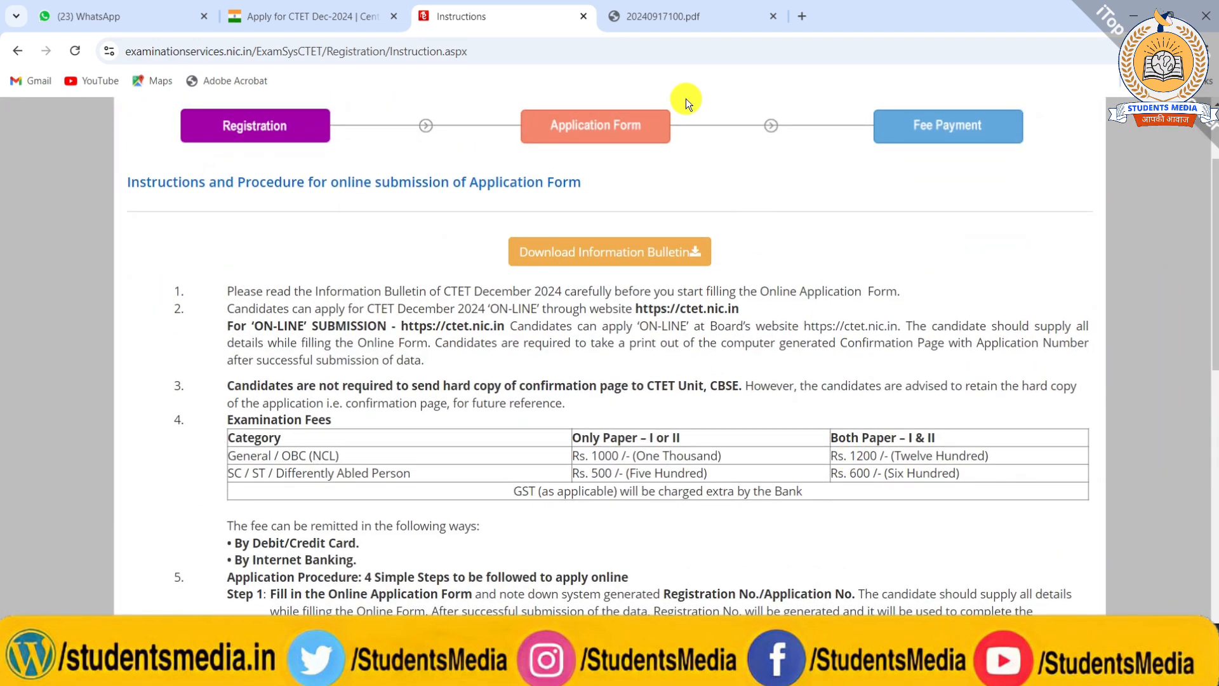
# Step: Look through the information bulletin PDF for the application dates, exam schedule and submission steps, and check the bulletin download option on the instructions page
pyautogui.click(674, 18)
pyautogui.scroll(10, 719, 269)
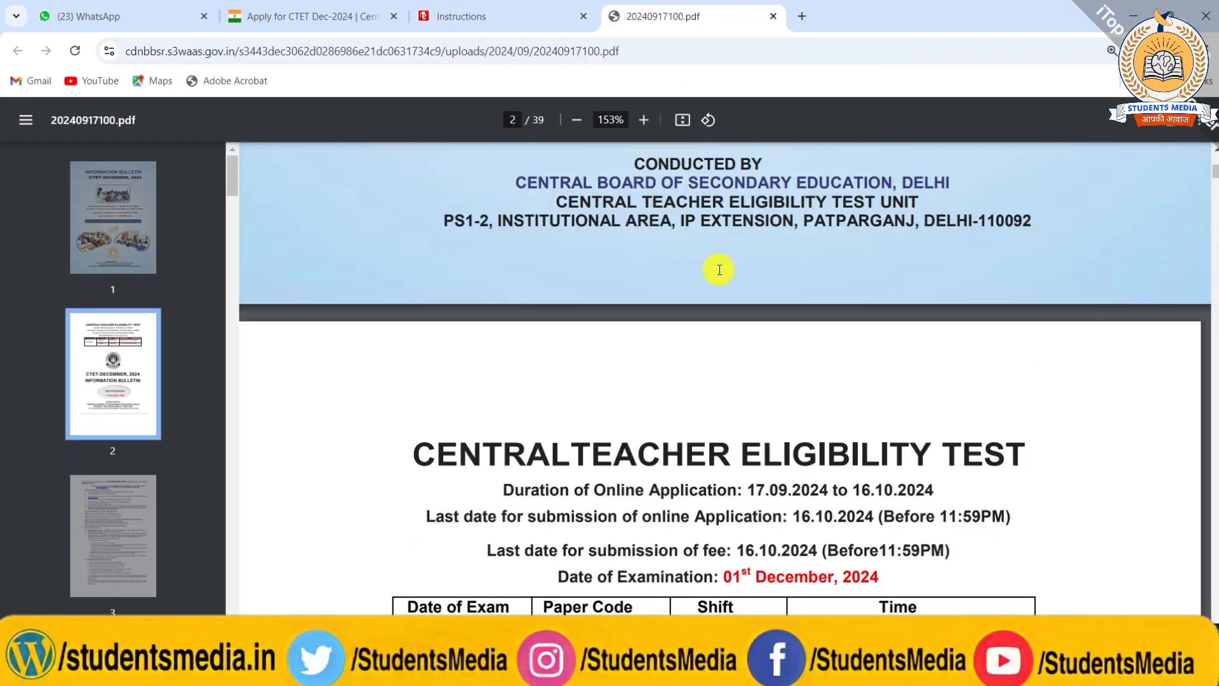
pyautogui.scroll(-10, 720, 269)
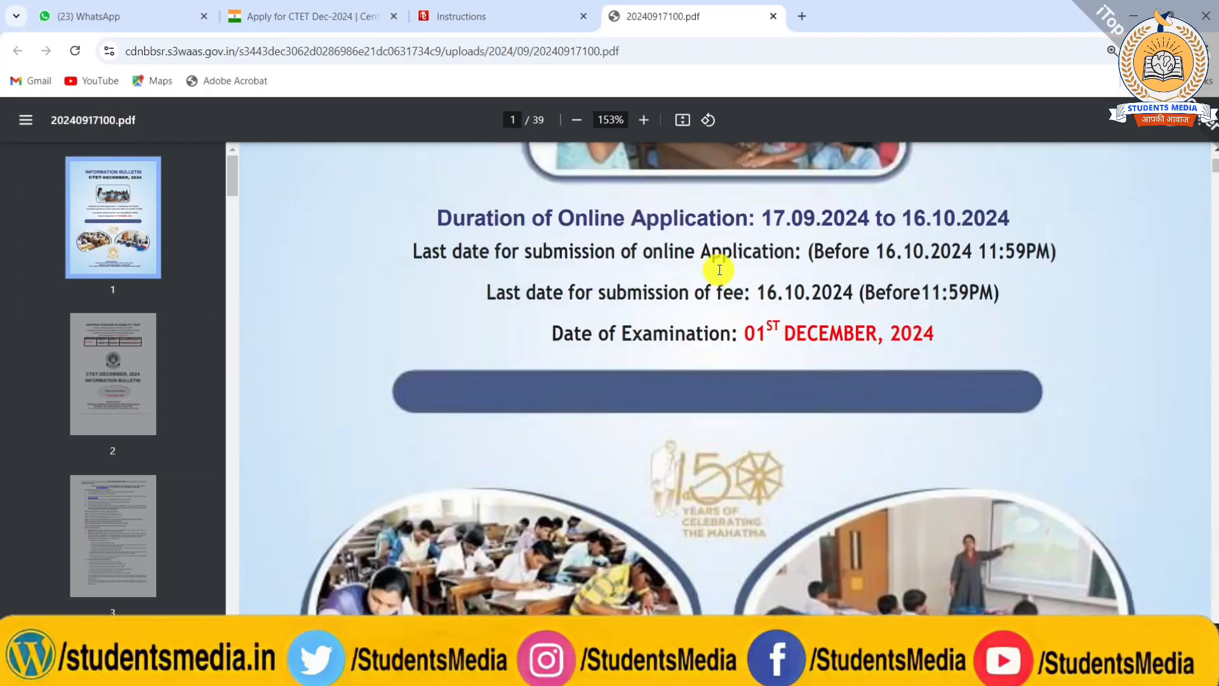
pyautogui.scroll(-2, 719, 270)
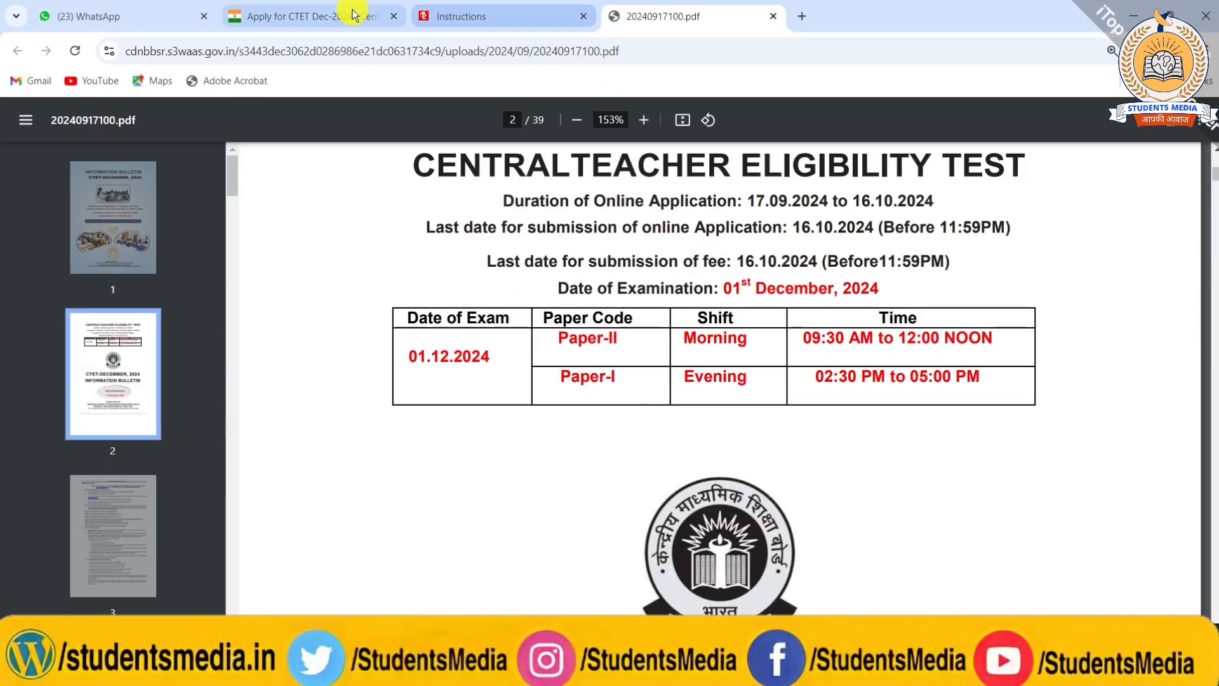
pyautogui.click(333, 17)
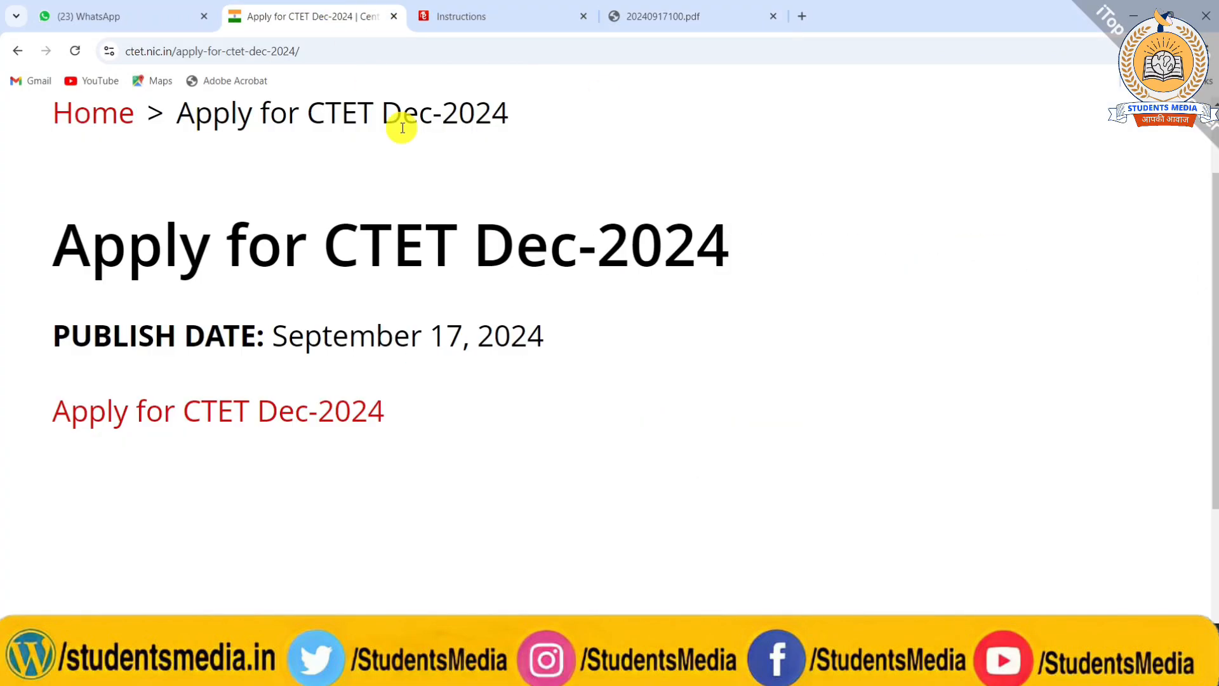
pyautogui.click(455, 26)
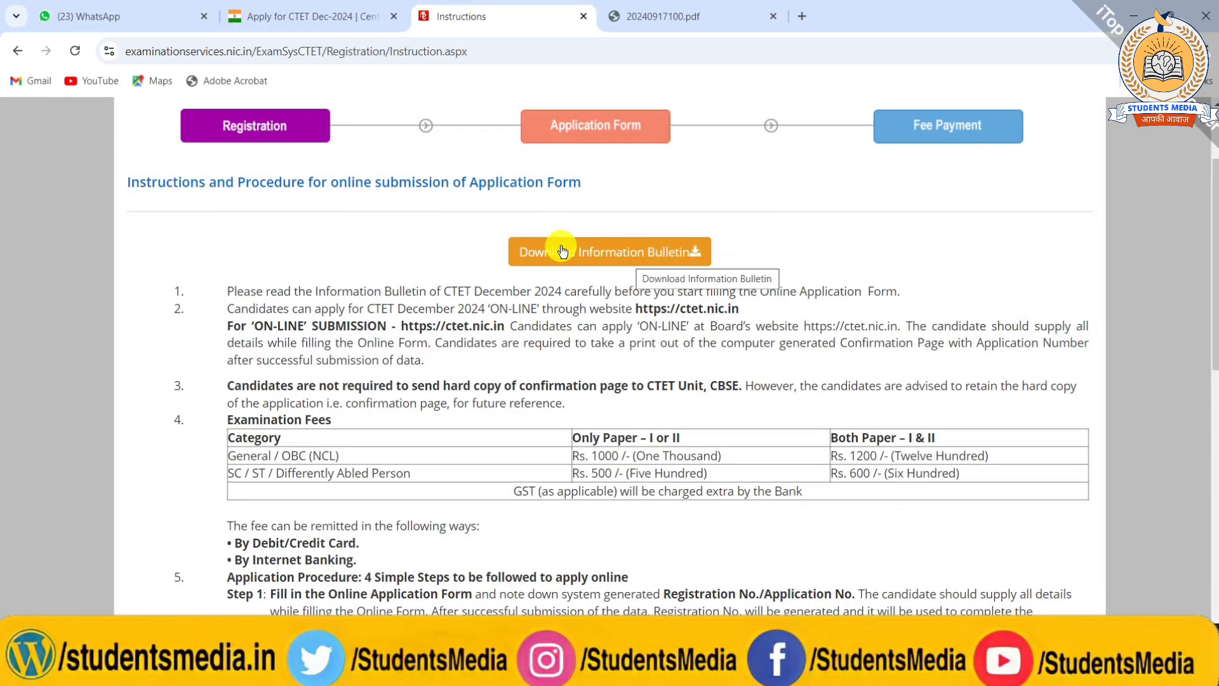
pyautogui.scroll(2, 452, 340)
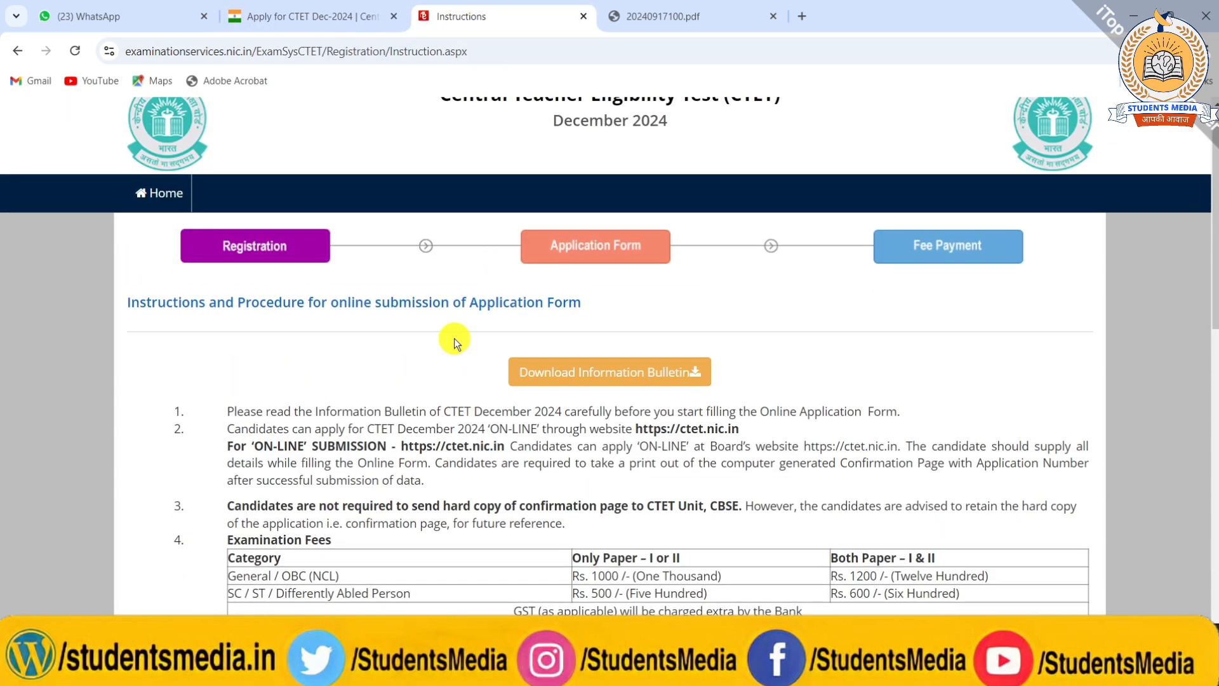
pyautogui.click(669, 11)
pyautogui.scroll(3, 680, 199)
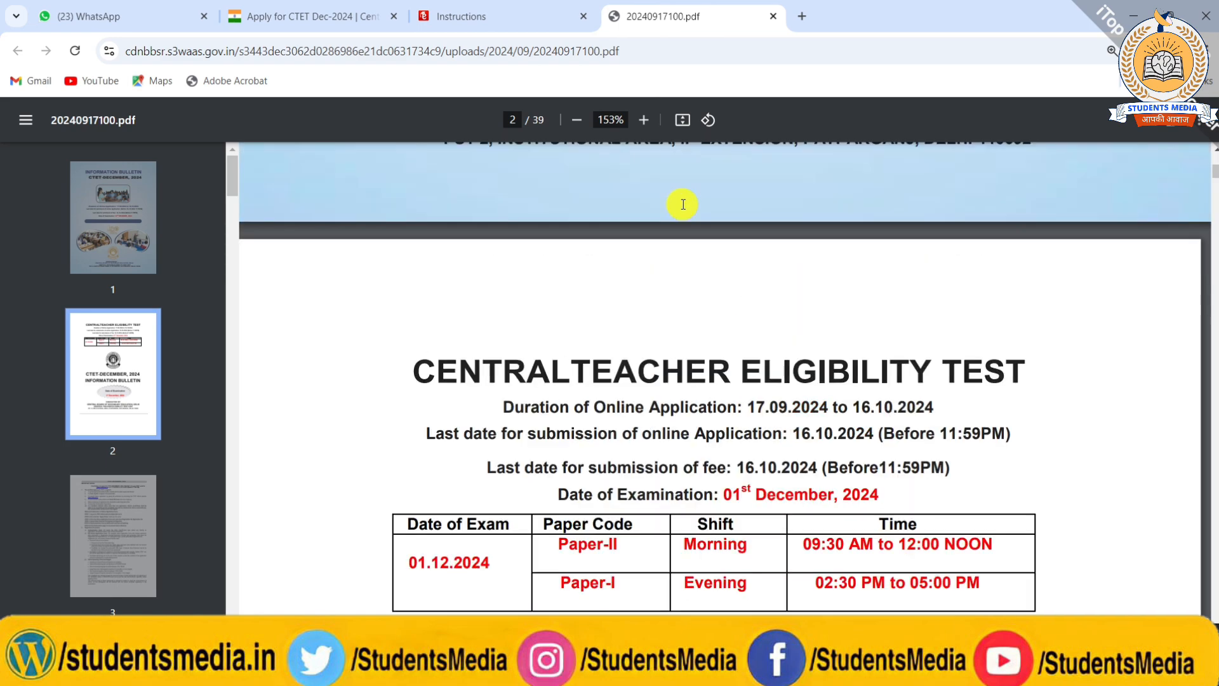
pyautogui.scroll(-2, 683, 204)
pyautogui.scroll(-20, 684, 203)
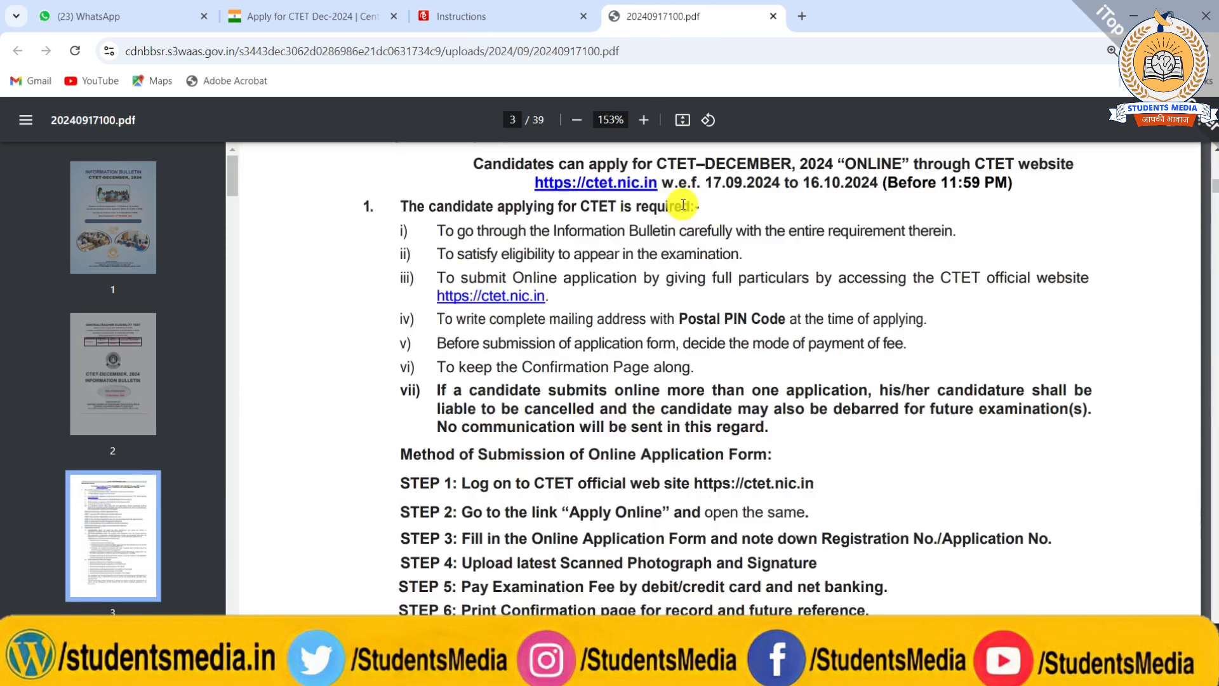
# Step: Return to the registration instructions and accept the declaration that the Information Bulletin was downloaded and all instructions were read and understood
pyautogui.click(481, 14)
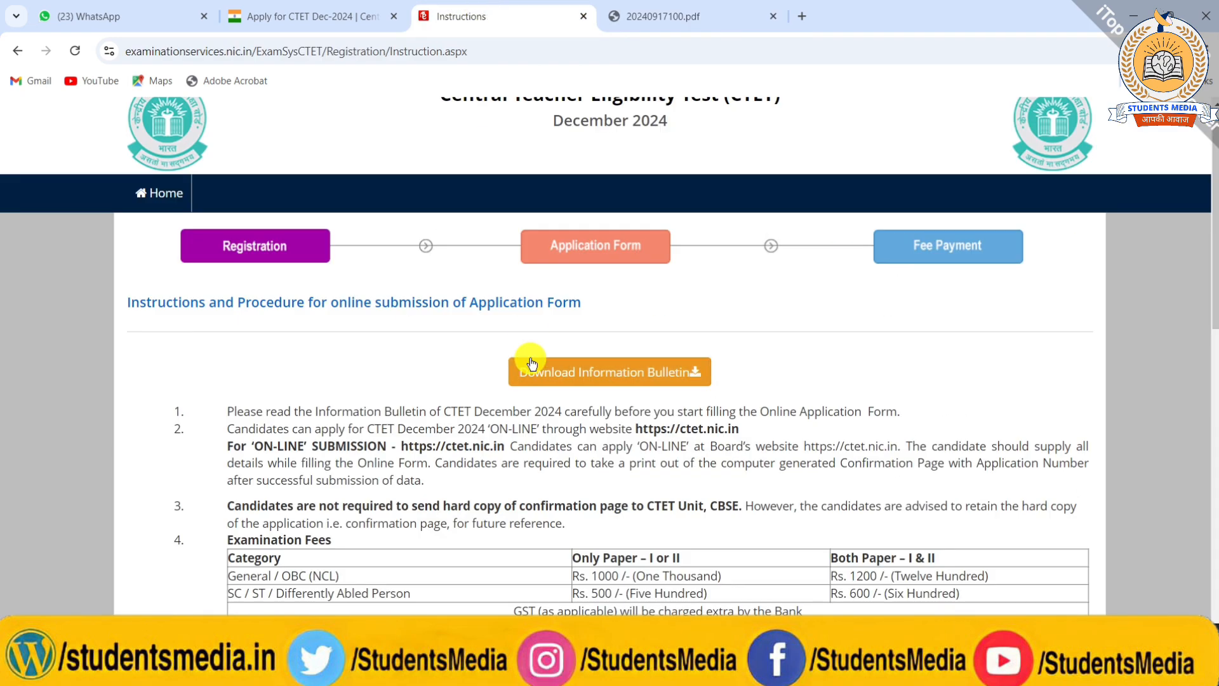
pyautogui.scroll(1, 532, 363)
pyautogui.scroll(-12, 532, 359)
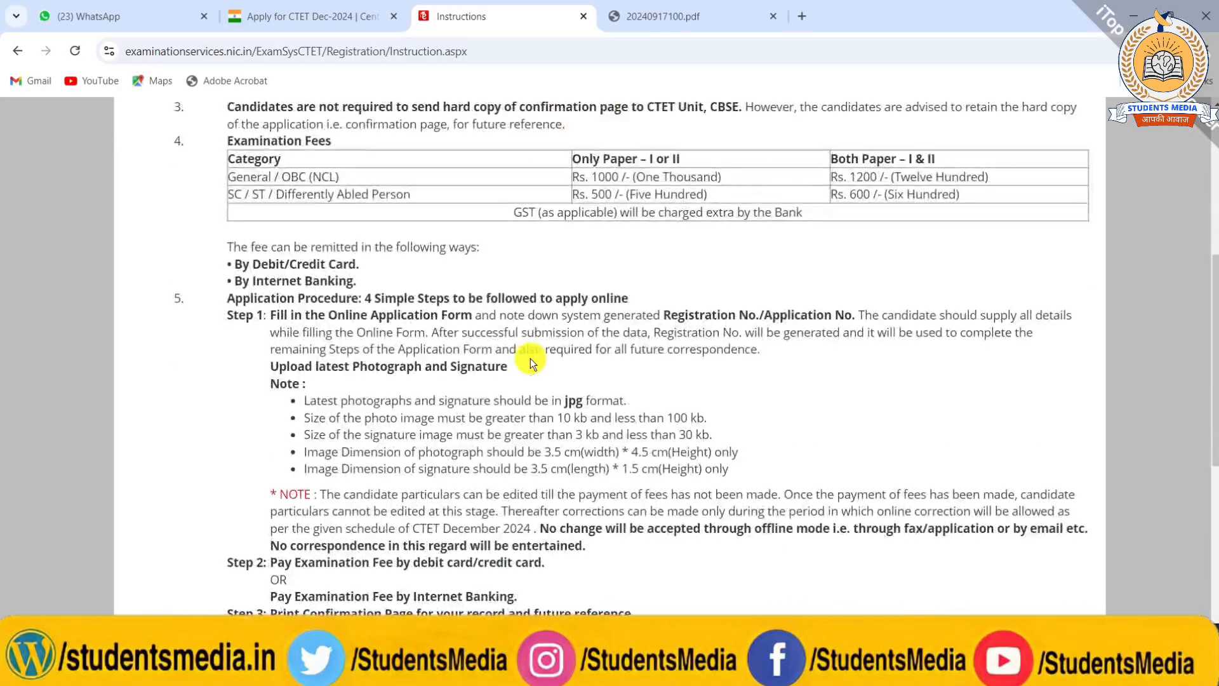
pyautogui.scroll(-5, 531, 358)
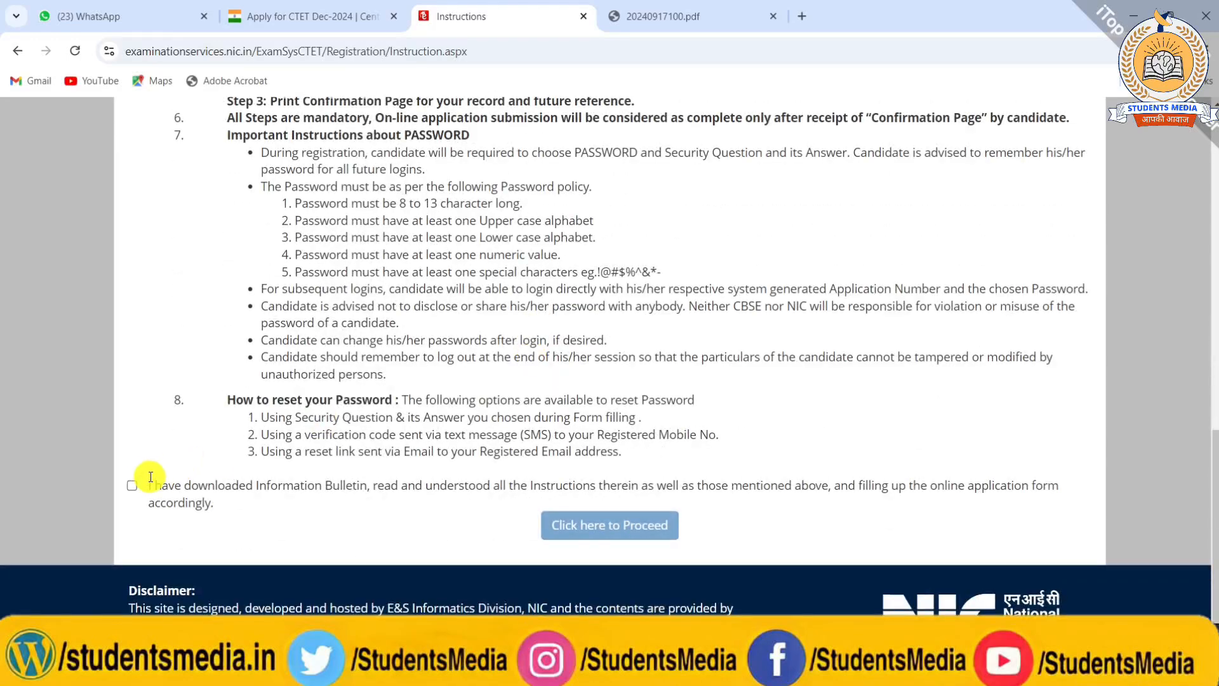
pyautogui.scroll(3, 121, 481)
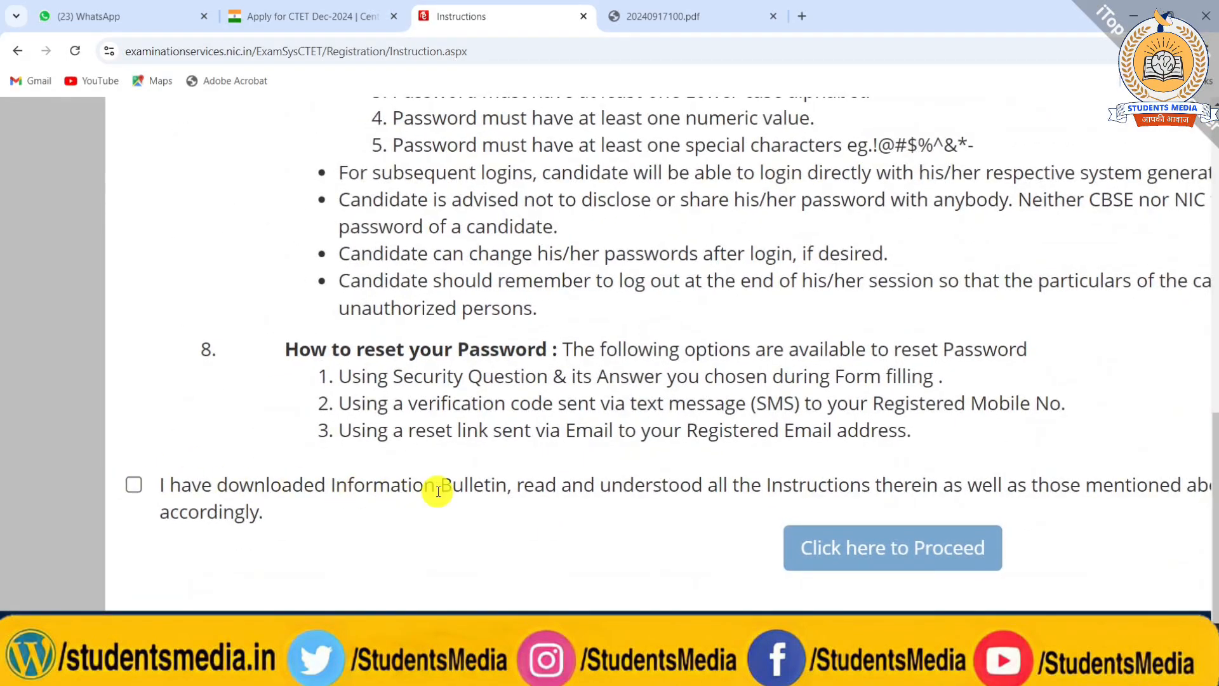
pyautogui.click(131, 484)
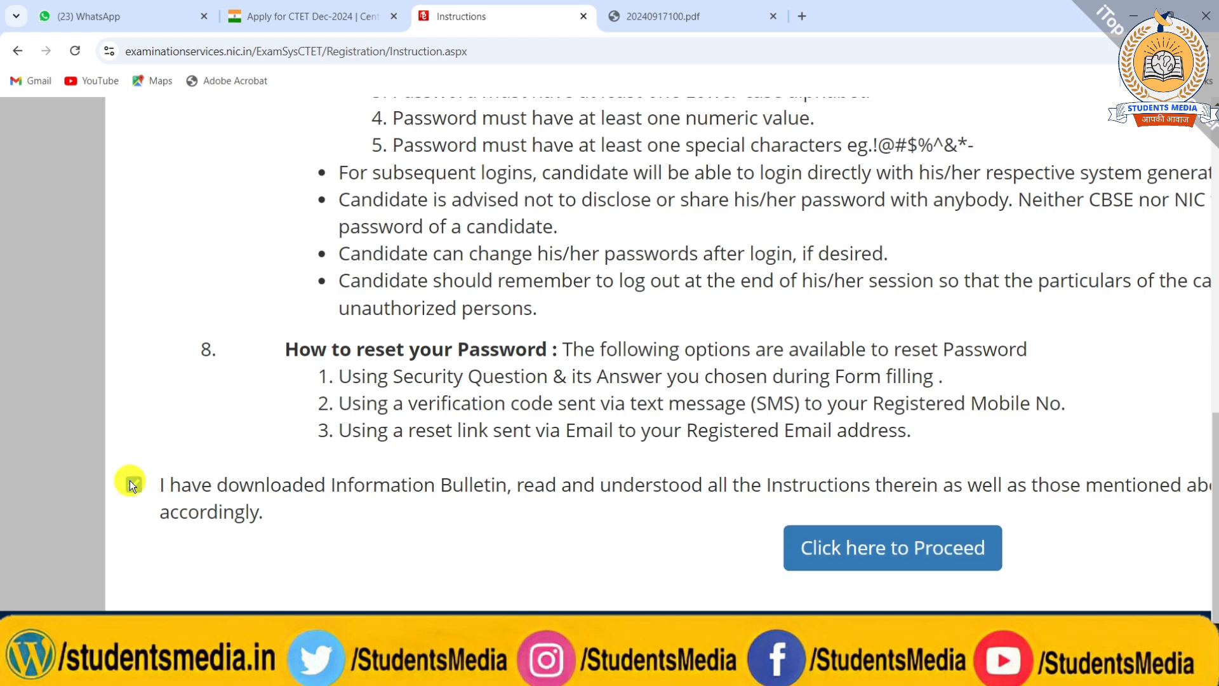
pyautogui.scroll(-3, 456, 523)
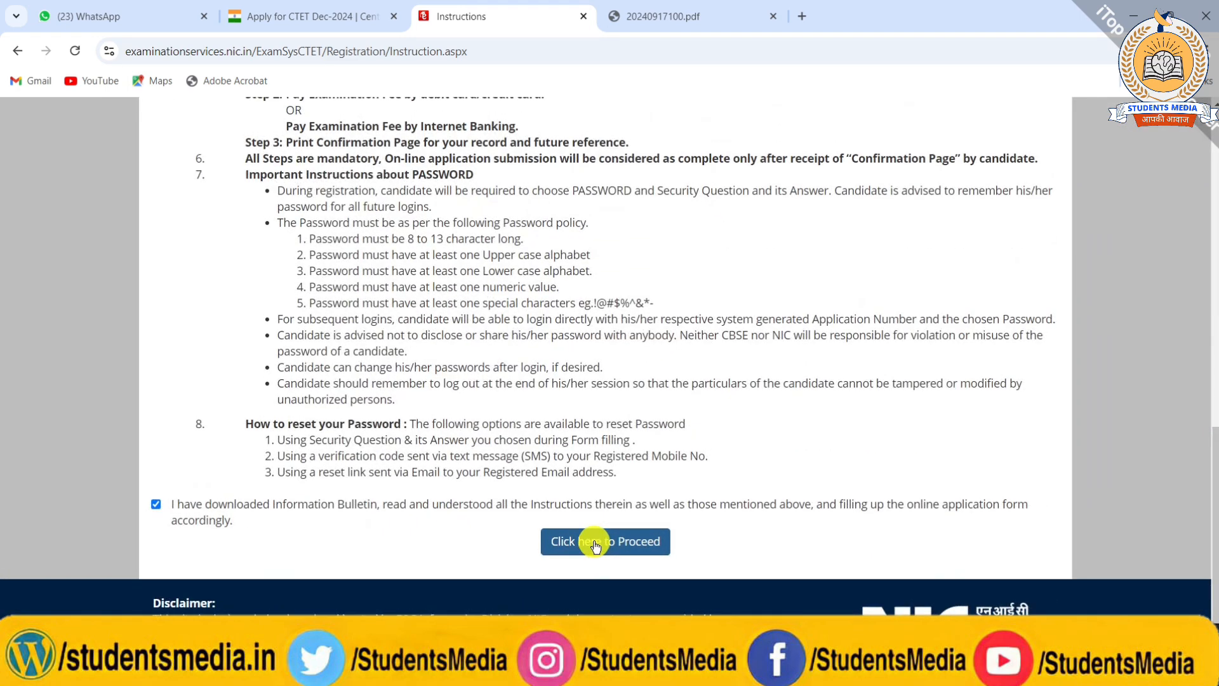
# Step: Proceed from the registration instructions to the application form
pyautogui.scroll(2, 595, 544)
pyautogui.click(595, 543)
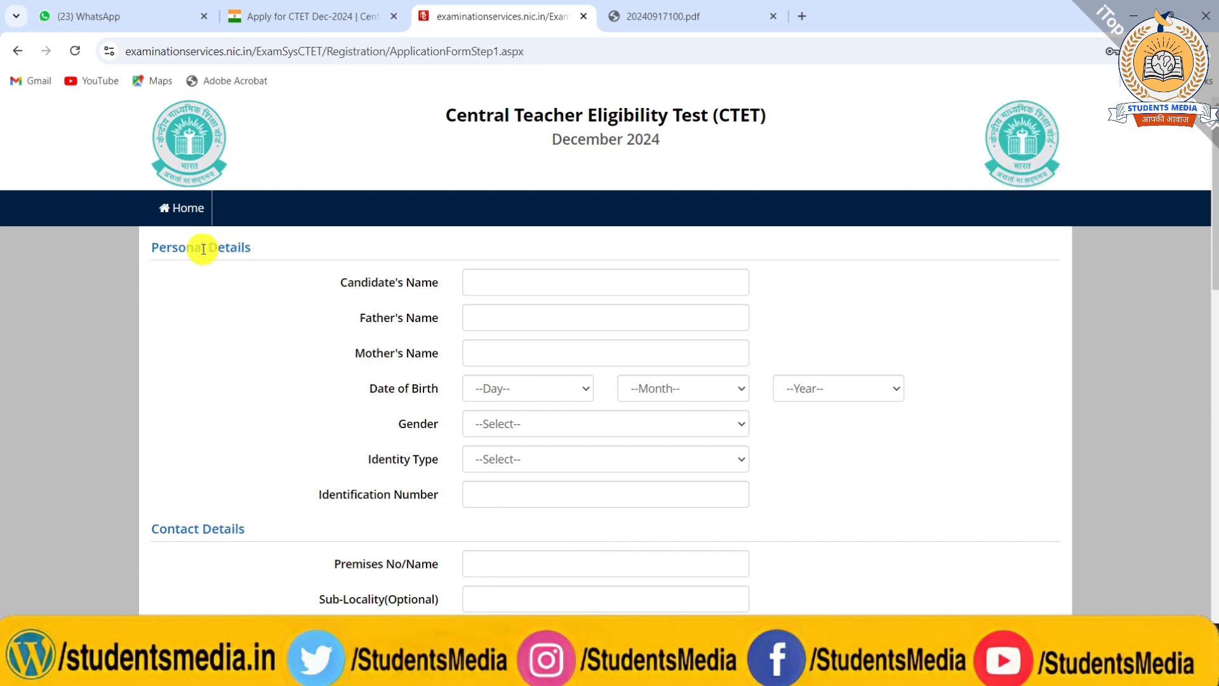
# Step: Look through the registration form's Personal Details, Contact Details and Permanent Address sections to see which fields are required
pyautogui.scroll(3, 203, 252)
pyautogui.scroll(-3, 203, 252)
pyautogui.scroll(-3, 200, 255)
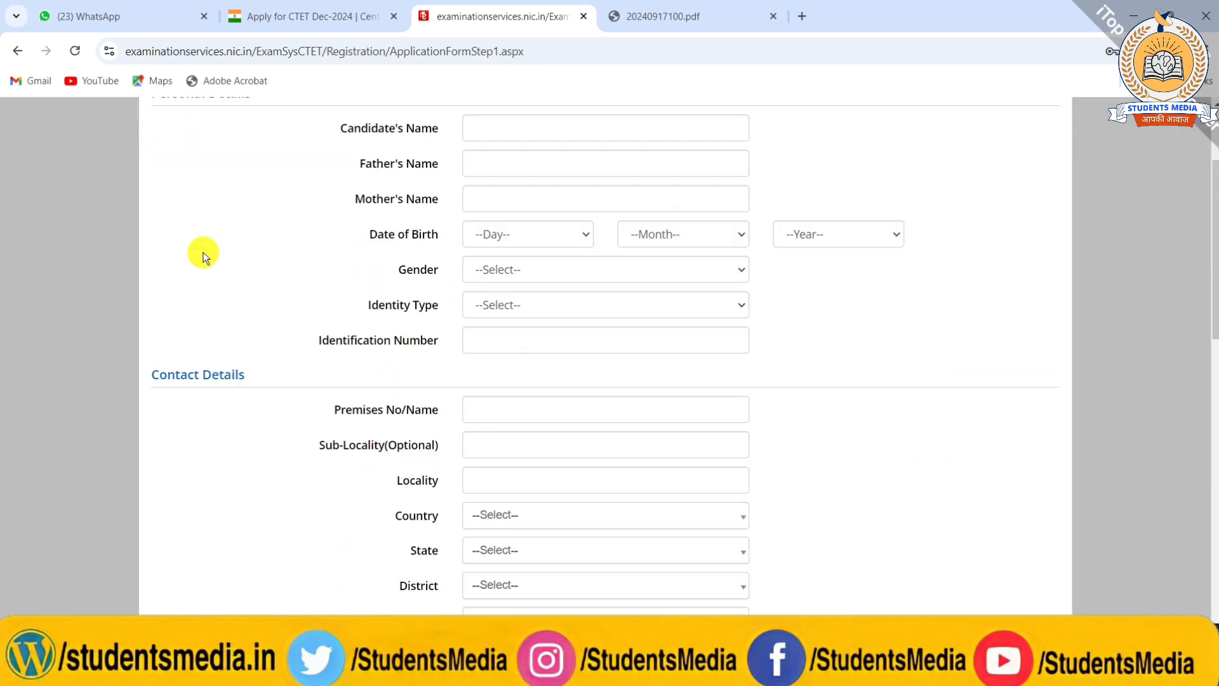
pyautogui.scroll(4, 175, 350)
pyautogui.scroll(-4, 176, 353)
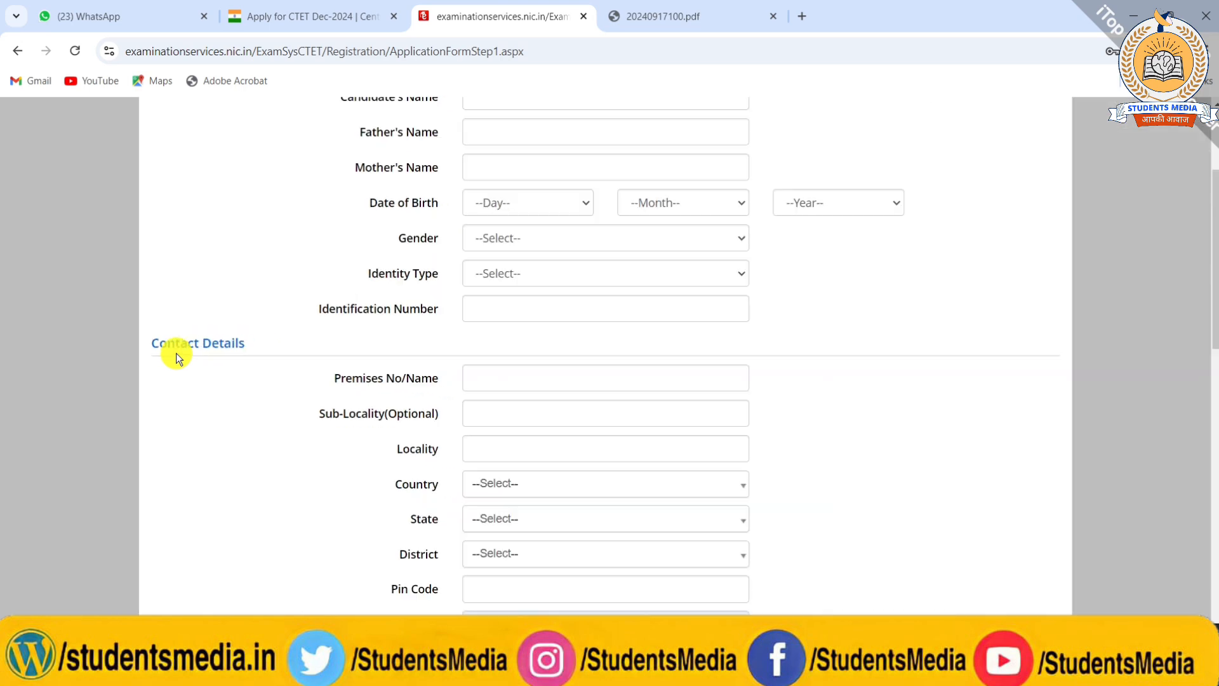
pyautogui.scroll(-4, 176, 353)
pyautogui.scroll(-1, 176, 353)
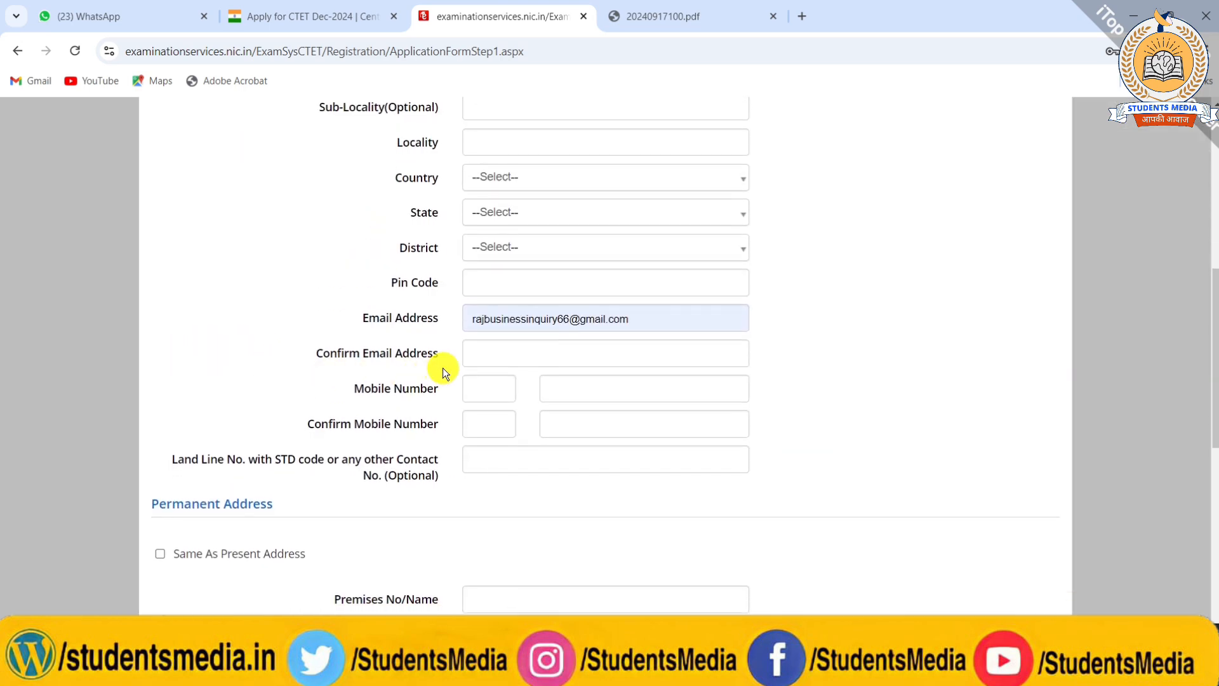
pyautogui.scroll(4, 418, 313)
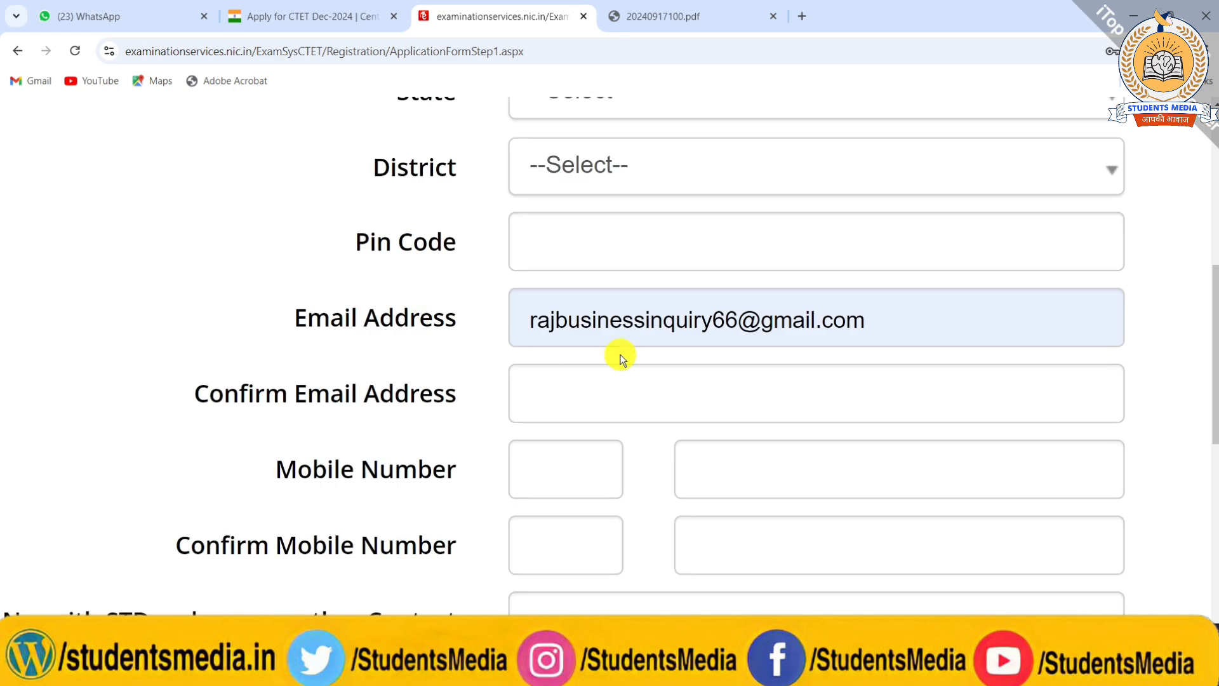
pyautogui.scroll(-4, 619, 358)
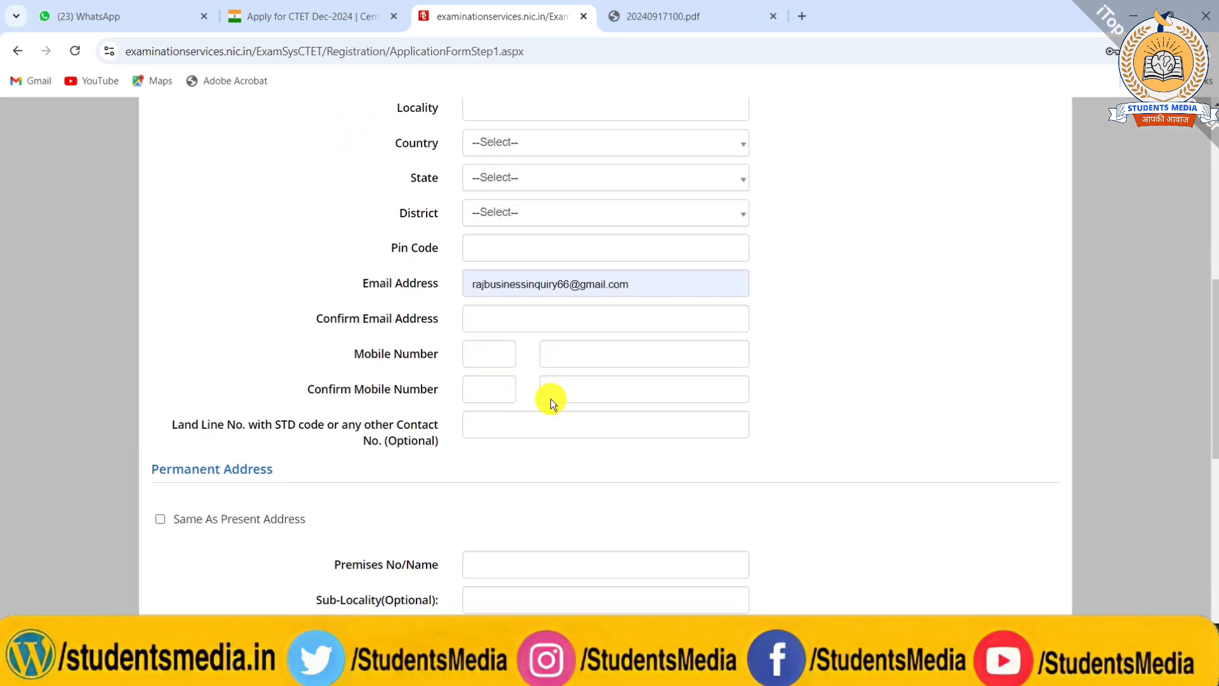
pyautogui.scroll(-2, 550, 398)
pyautogui.scroll(-2, 550, 401)
pyautogui.scroll(6, 550, 401)
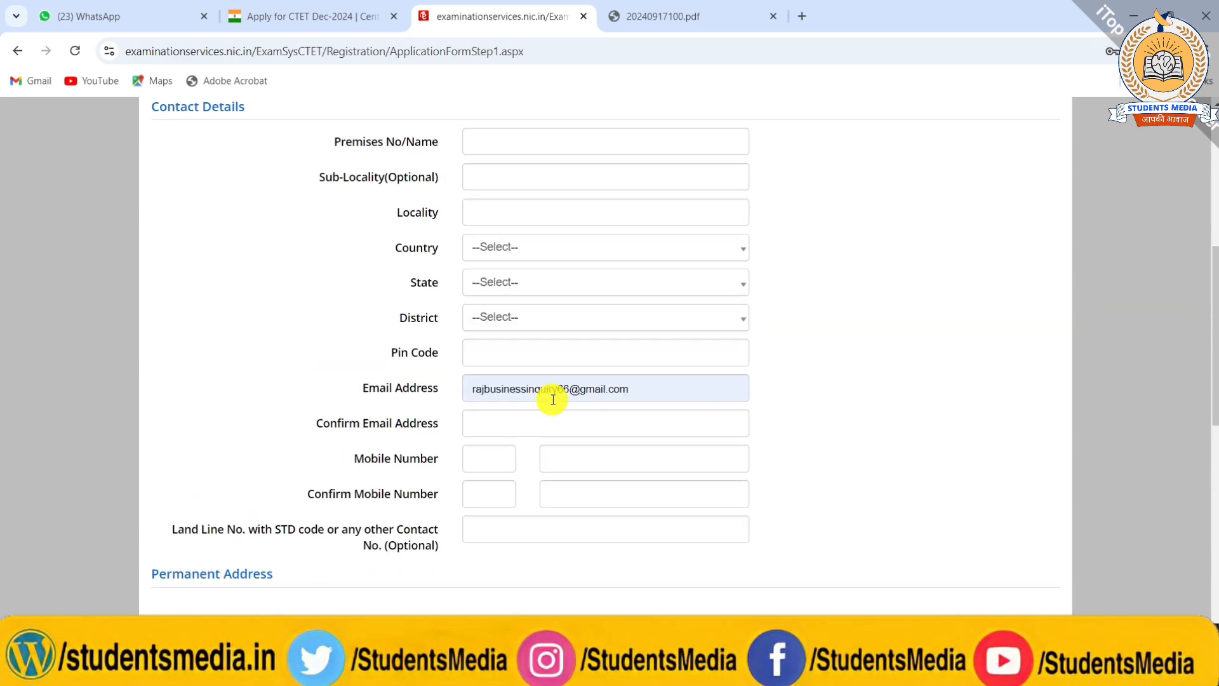
pyautogui.scroll(-1, 470, 400)
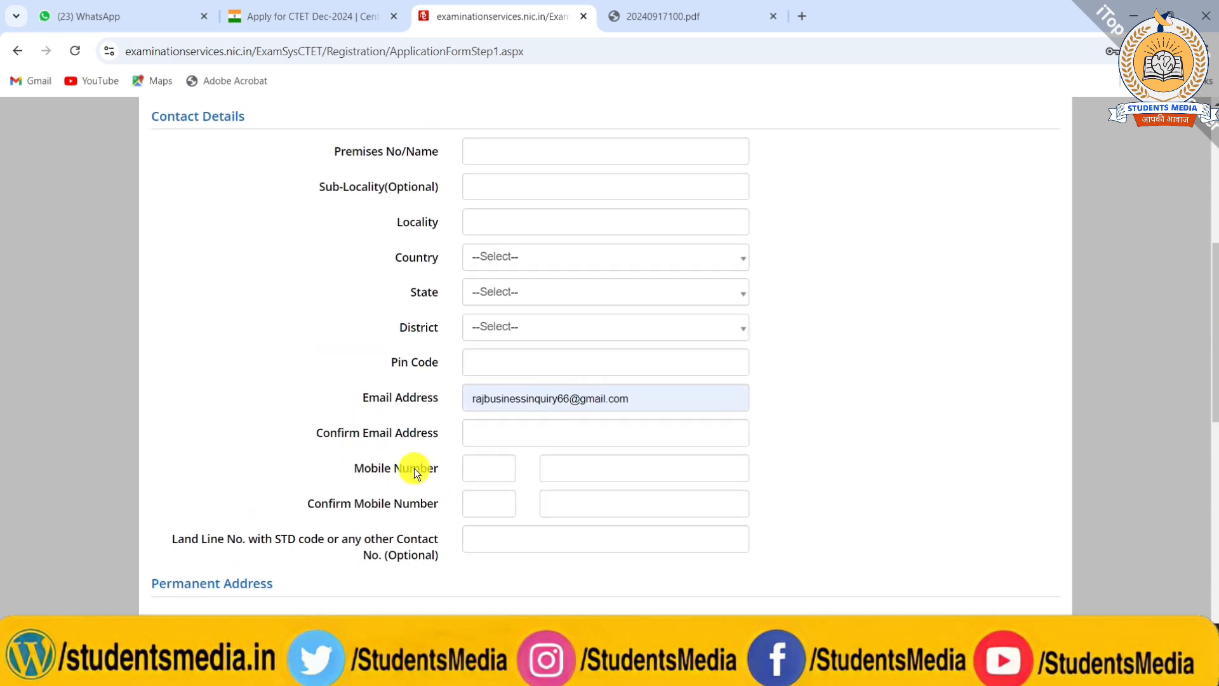
pyautogui.scroll(-1, 414, 468)
pyautogui.scroll(-3, 413, 473)
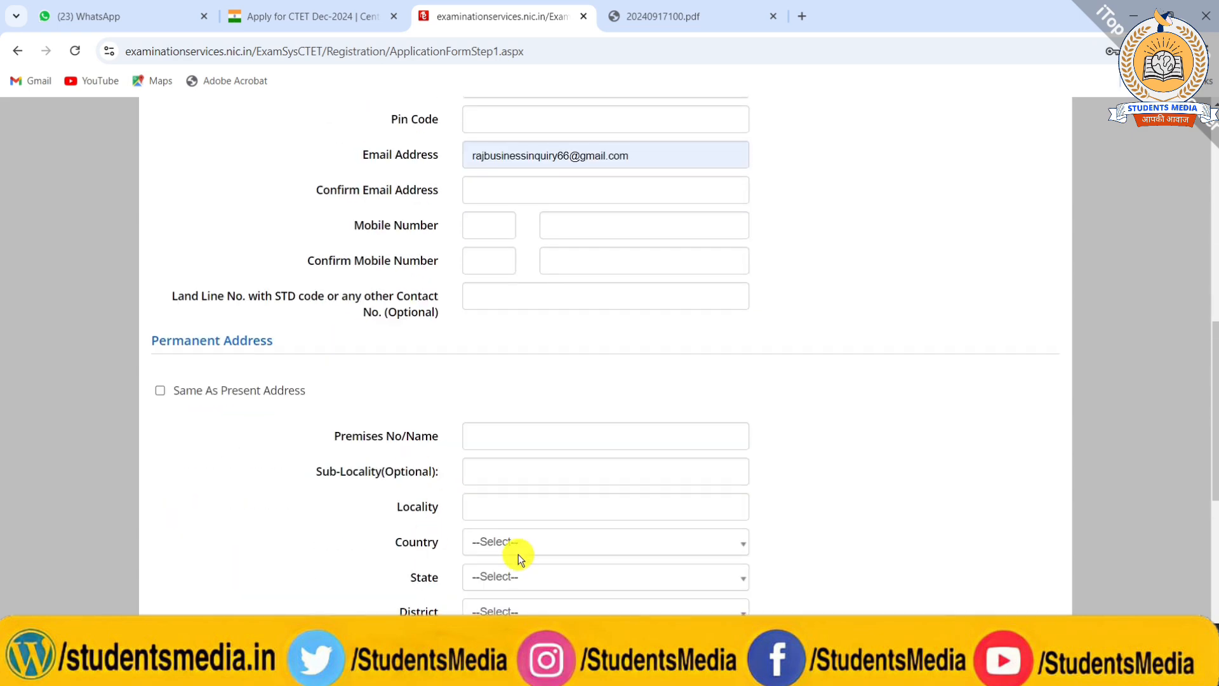
pyautogui.scroll(-1, 518, 556)
pyautogui.scroll(-1, 518, 554)
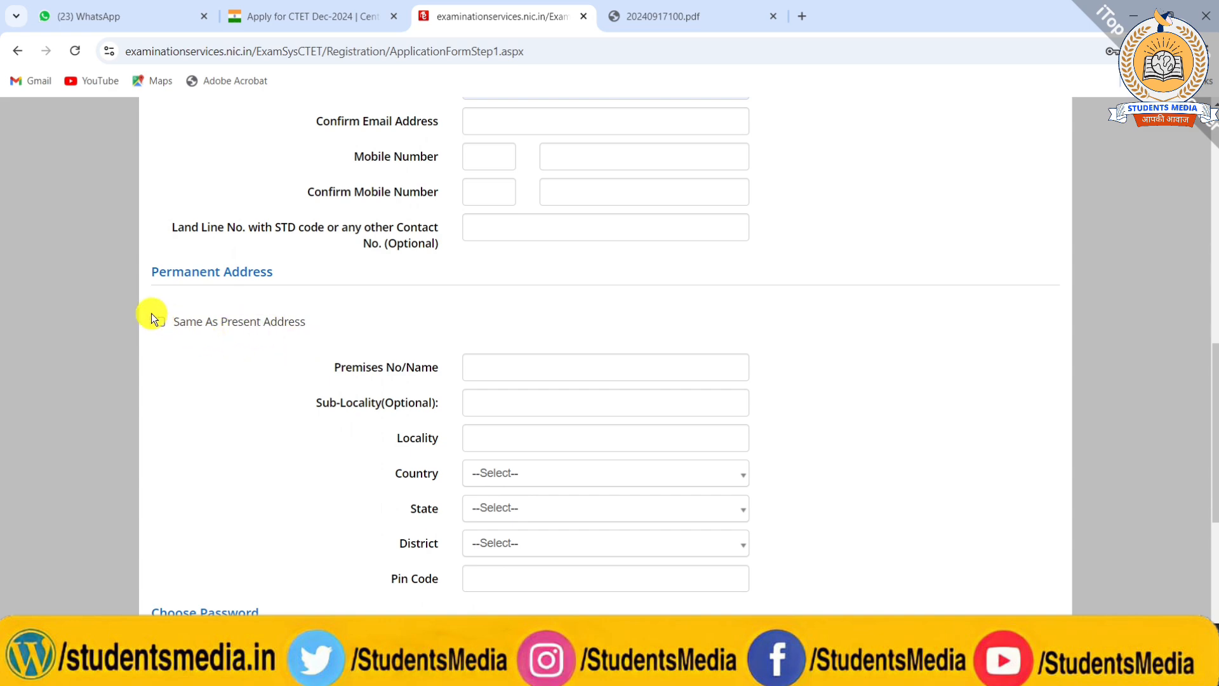
pyautogui.scroll(2, 183, 396)
pyautogui.scroll(-1, 575, 306)
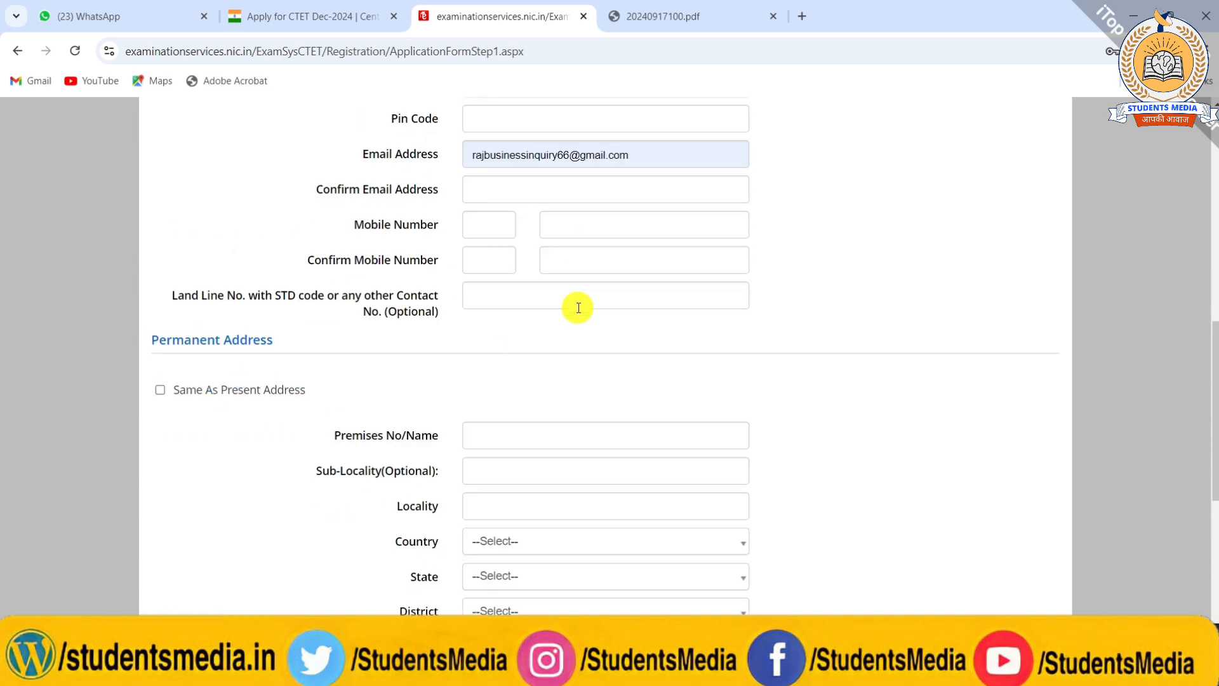
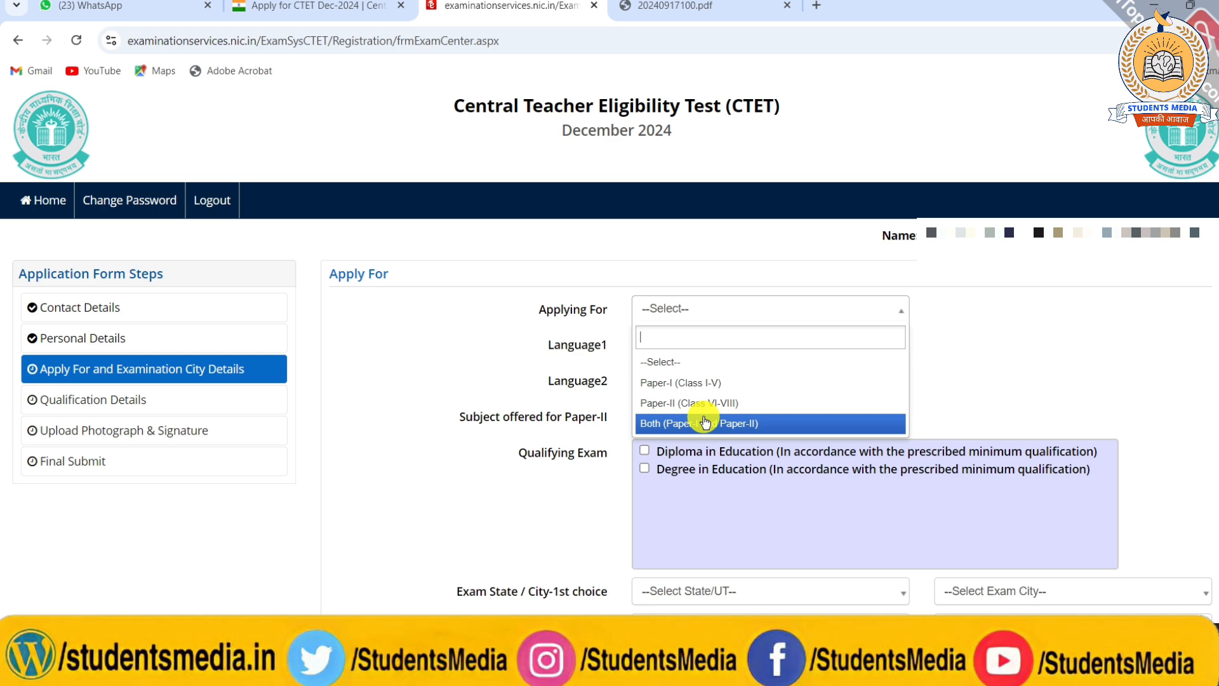
# Step: Apply for Paper-II (Class VI-VIII) with Hindi as Language1 and Urdu as Language2
pyautogui.click(659, 400)
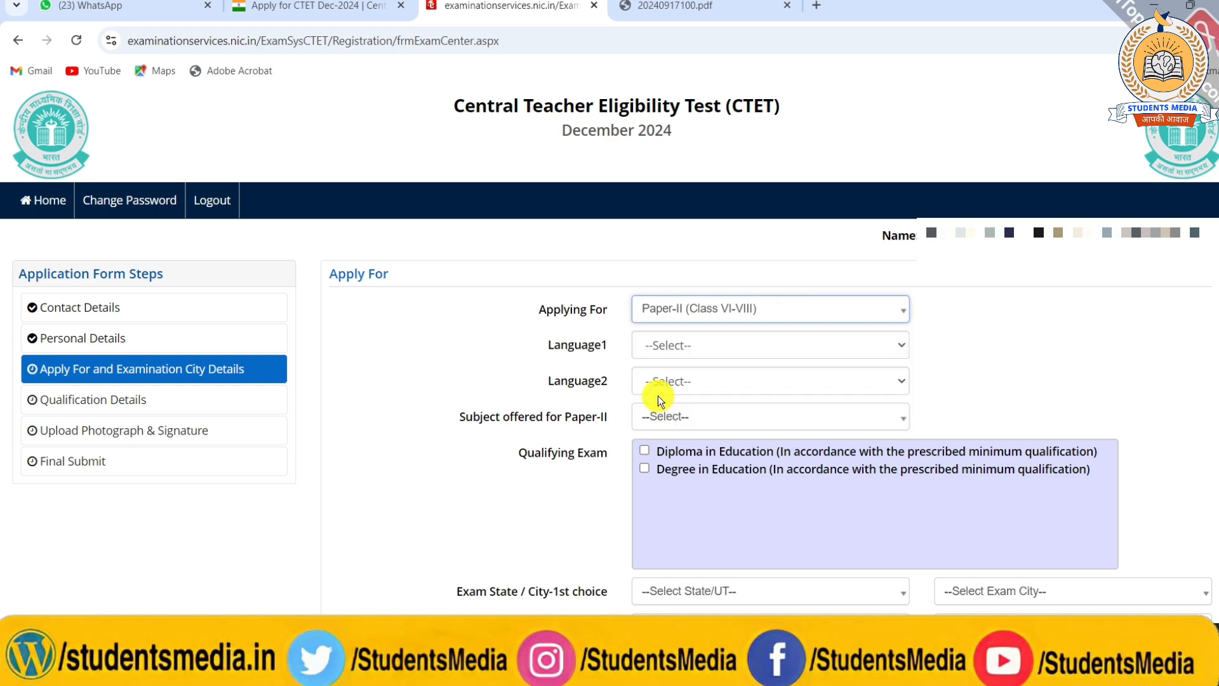
pyautogui.click(650, 337)
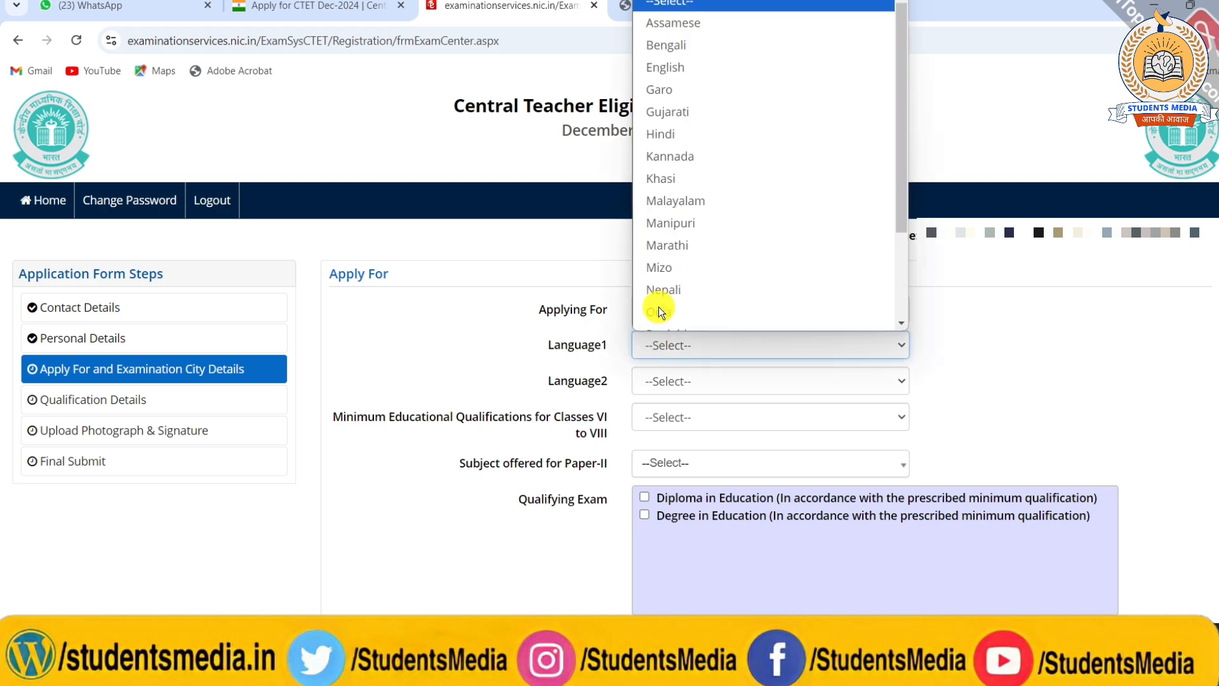
pyautogui.scroll(-2, 676, 143)
pyautogui.scroll(2, 676, 142)
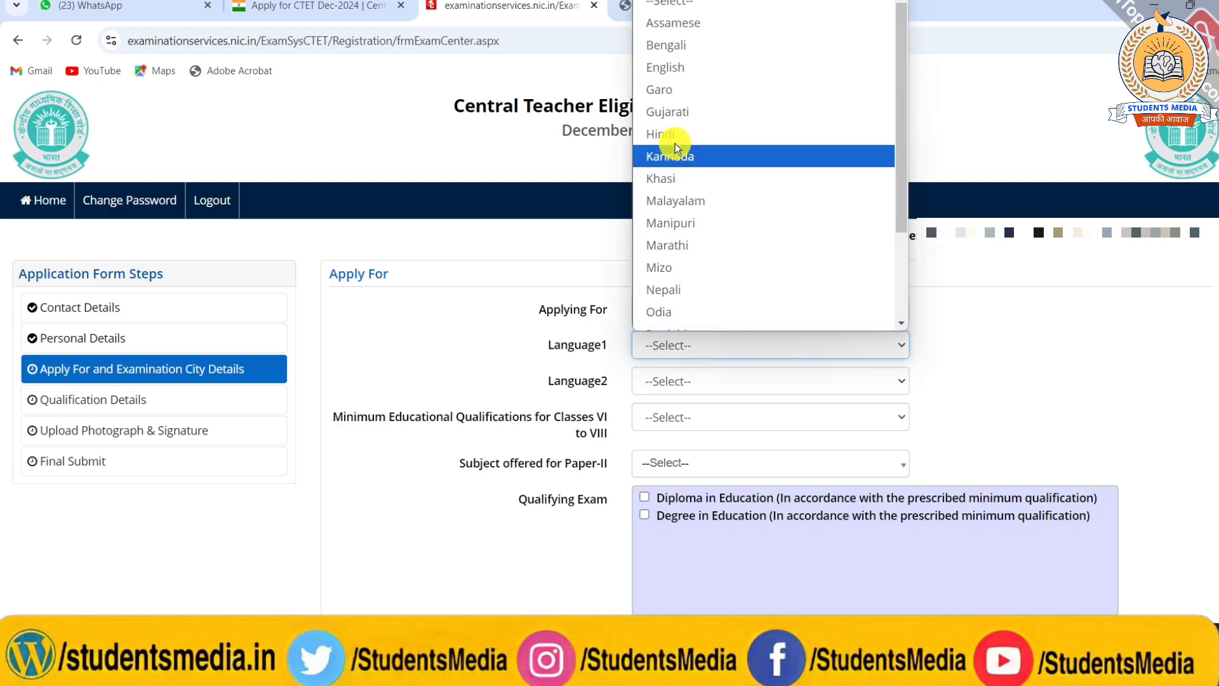
pyautogui.click(665, 132)
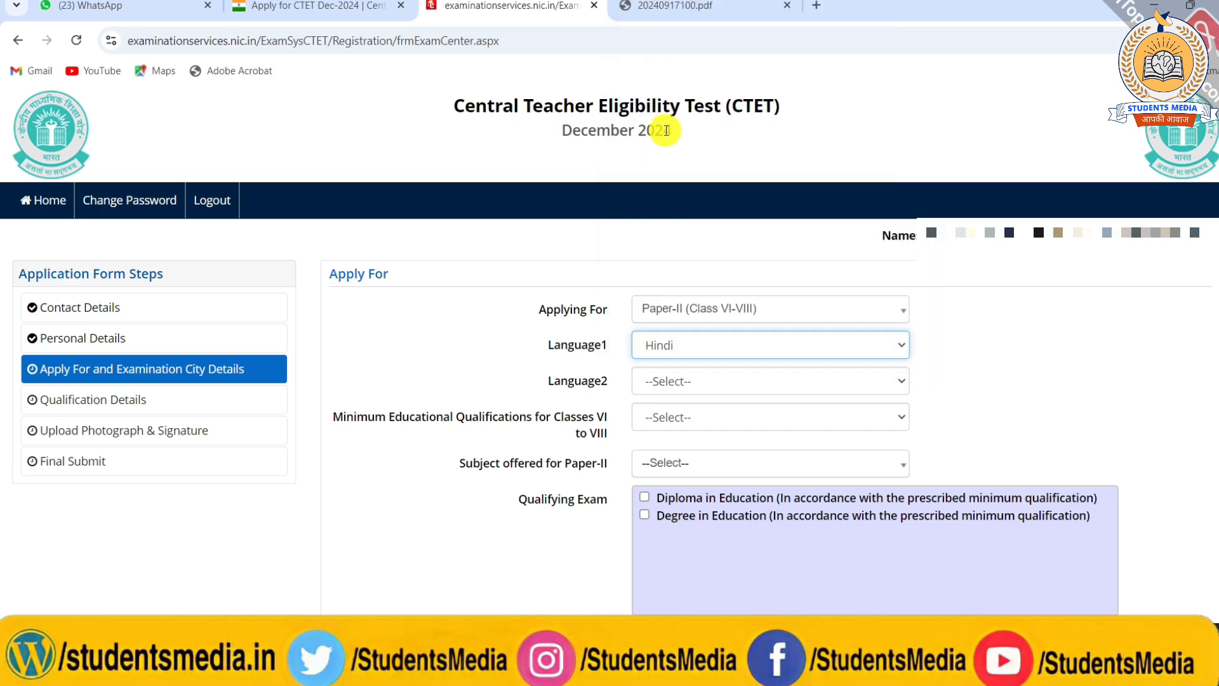
pyautogui.click(681, 376)
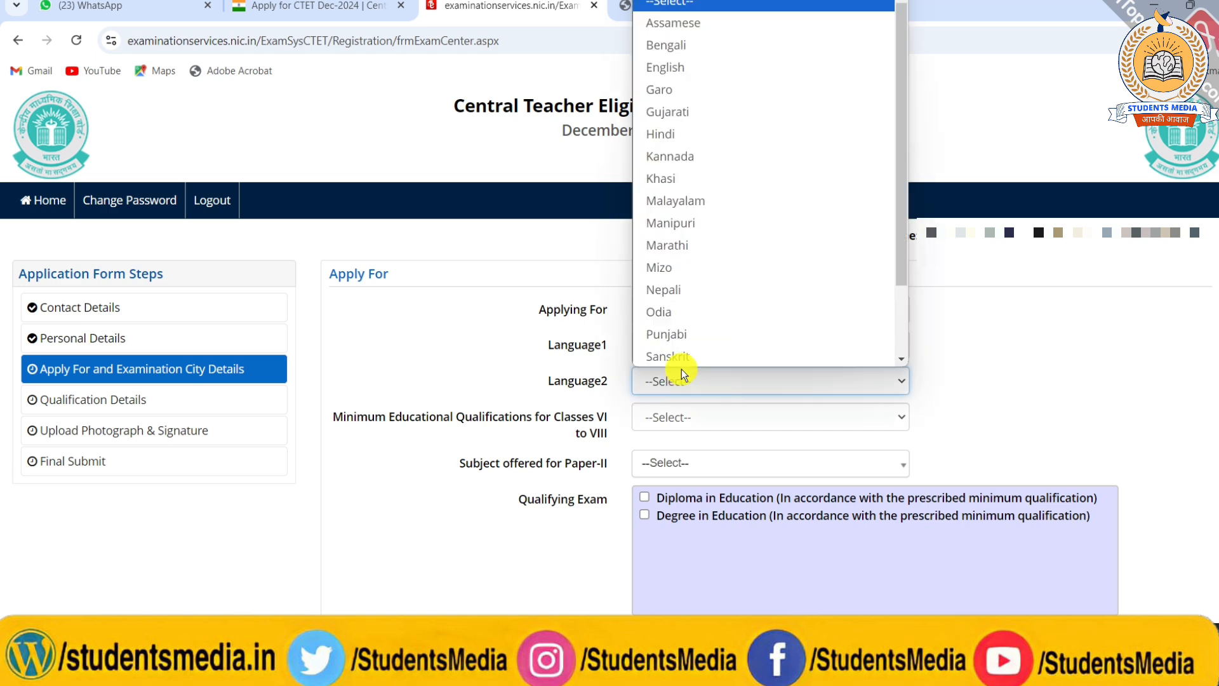
pyautogui.scroll(-2, 687, 207)
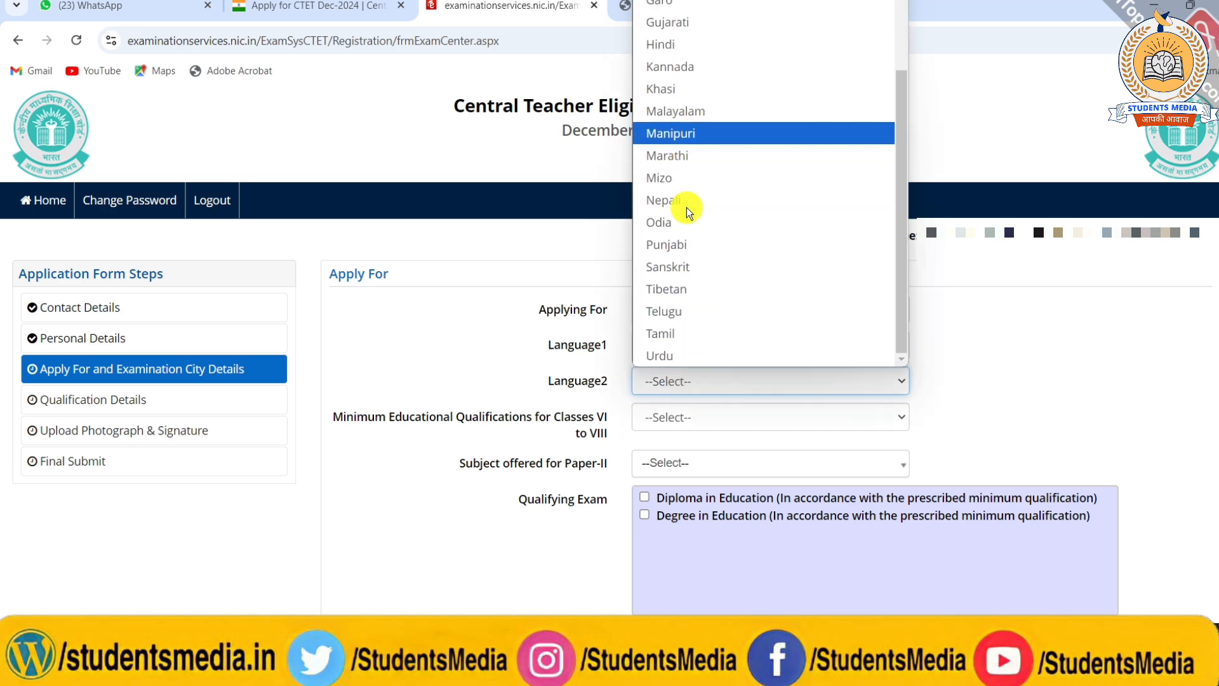
pyautogui.click(651, 347)
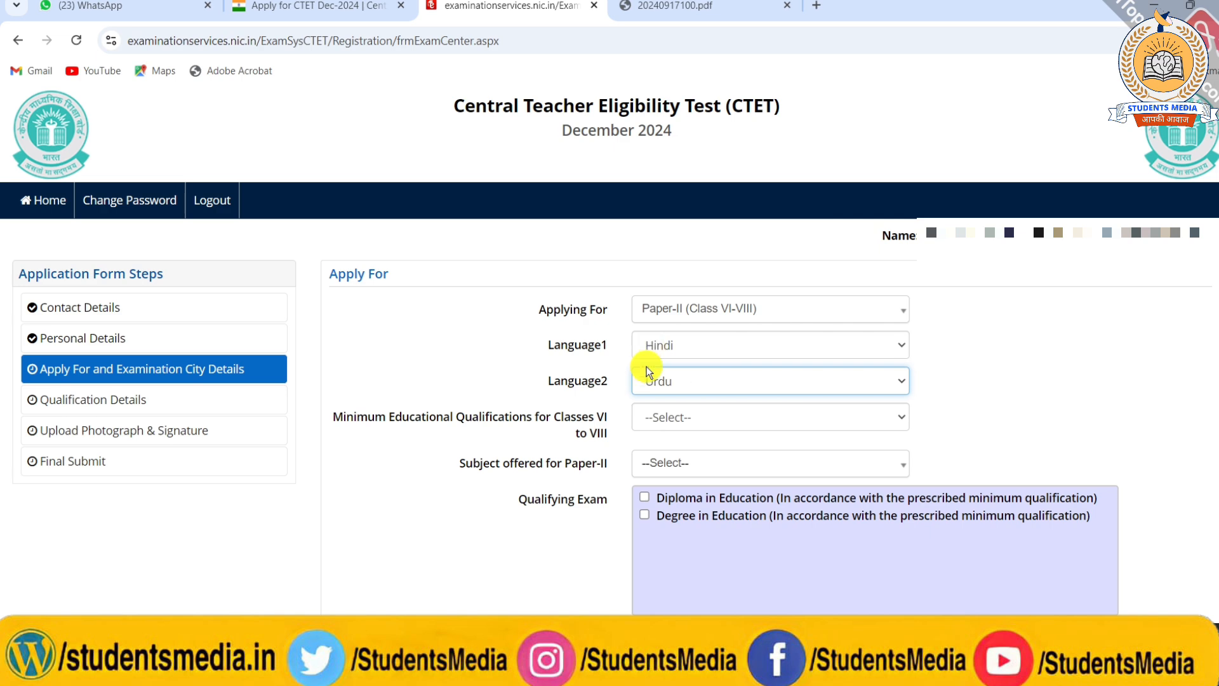
# Step: Examine the table of qualification IDs and their education requirements for the Classes VI to VIII minimum qualification
pyautogui.click(648, 417)
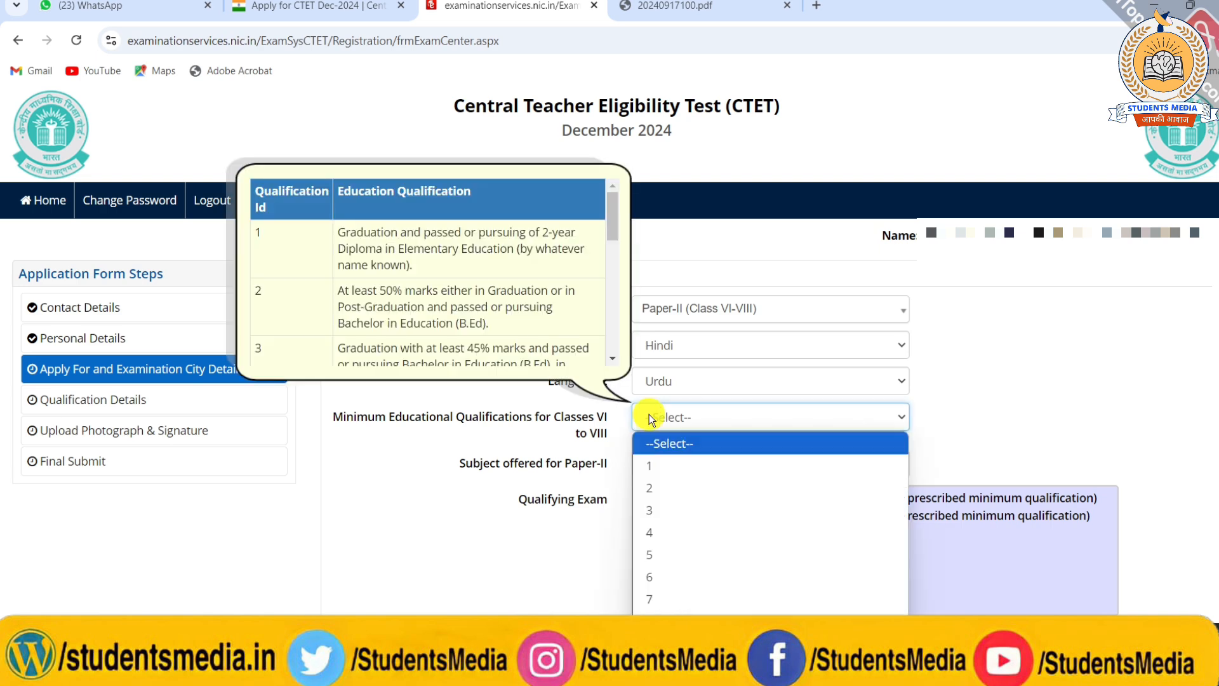
pyautogui.scroll(-10, 444, 289)
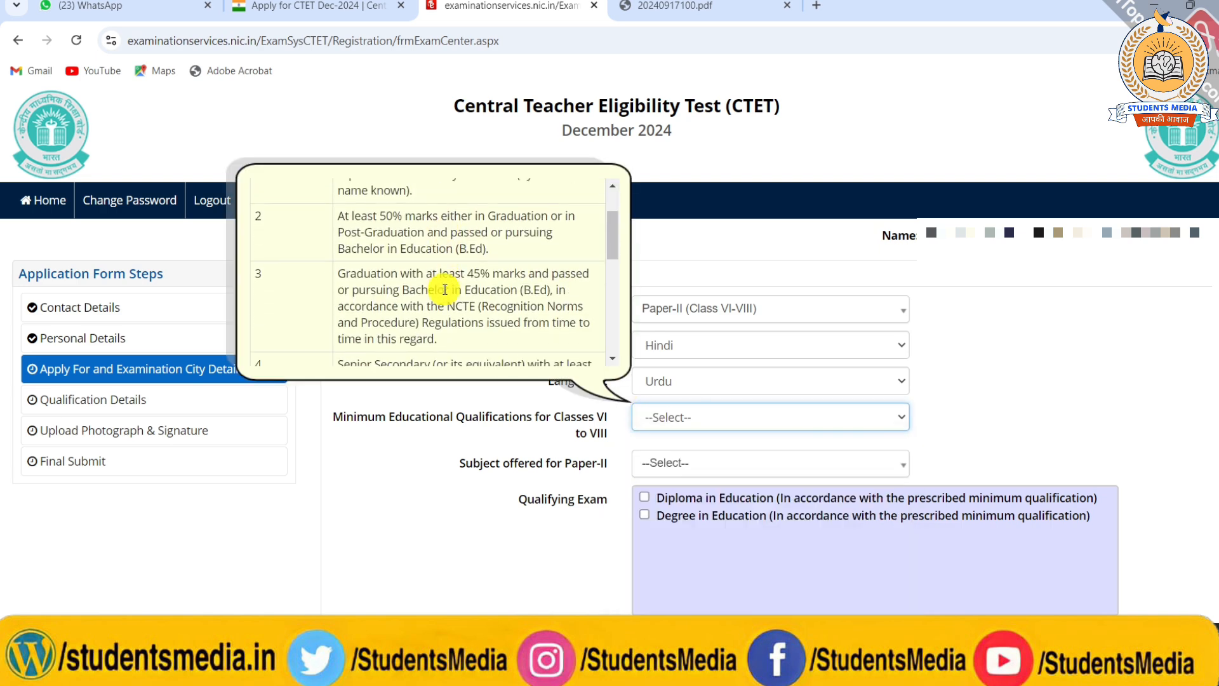
pyautogui.scroll(-2, 445, 290)
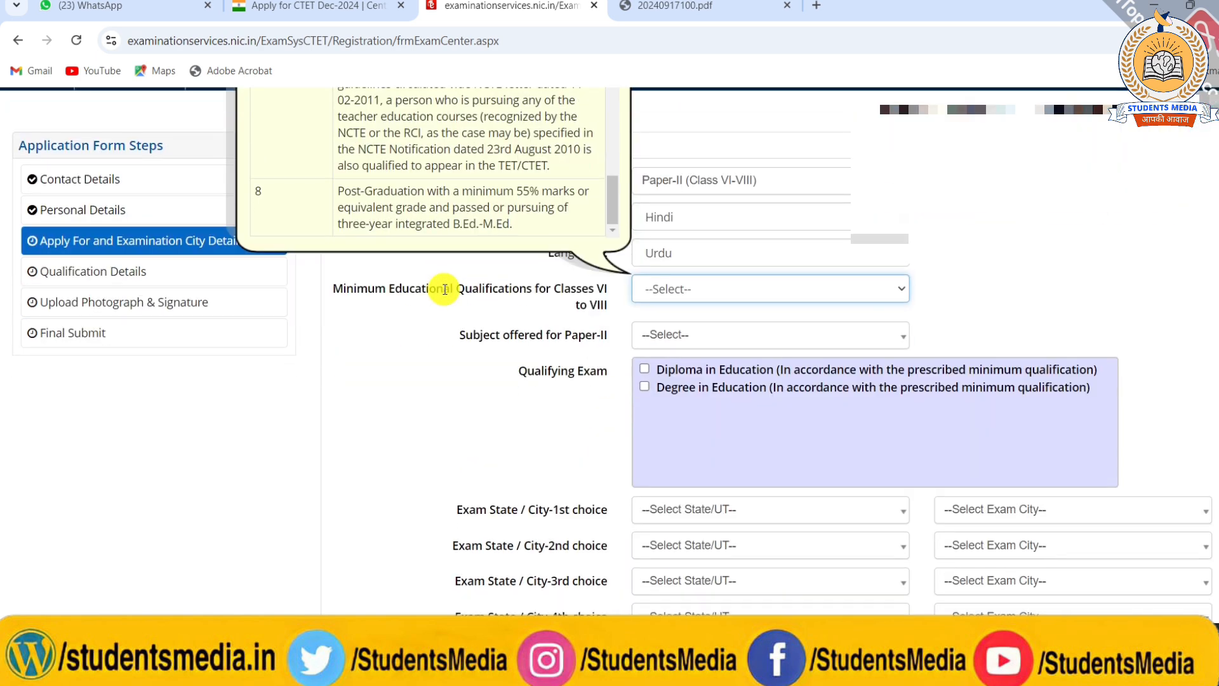
pyautogui.scroll(2, 444, 290)
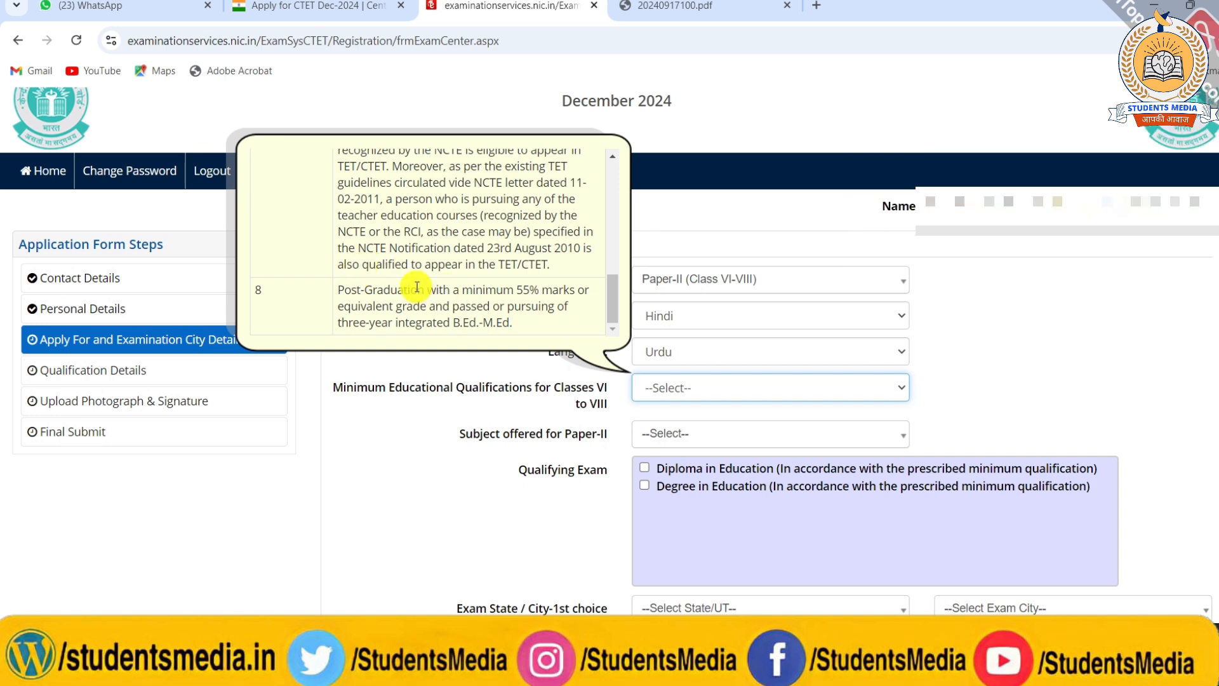
pyautogui.scroll(3, 444, 289)
pyautogui.scroll(3, 451, 294)
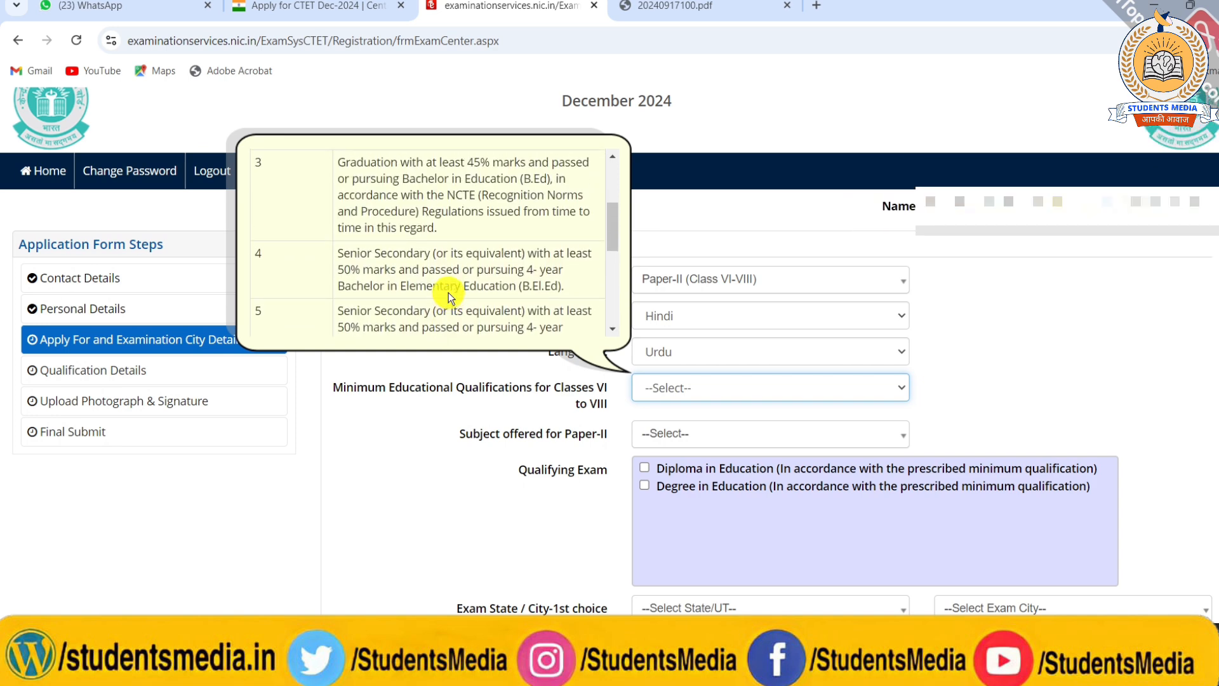
pyautogui.scroll(3, 448, 292)
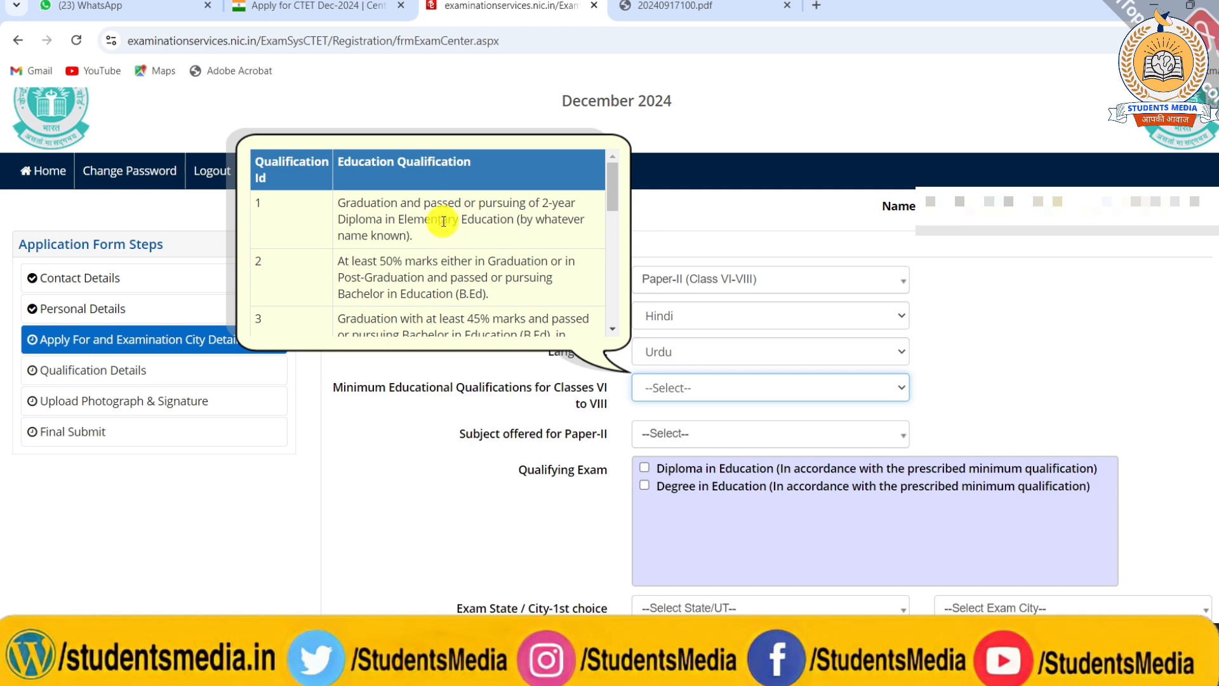
pyautogui.scroll(-5, 443, 227)
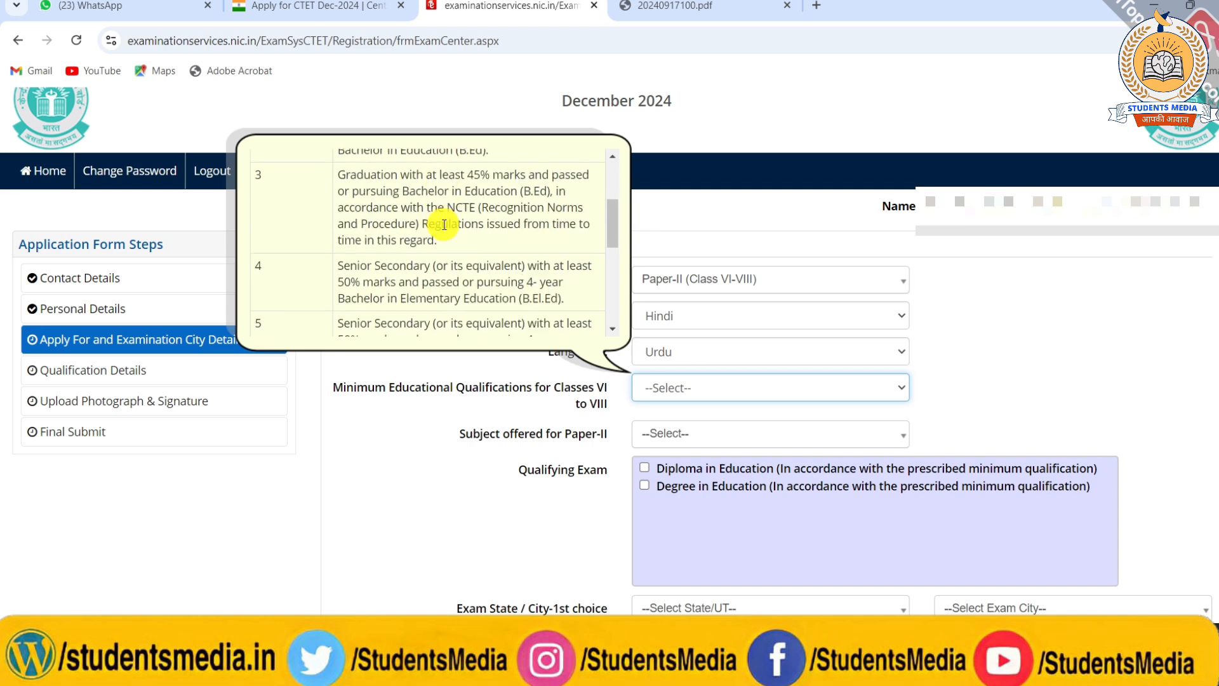
pyautogui.scroll(-3, 442, 227)
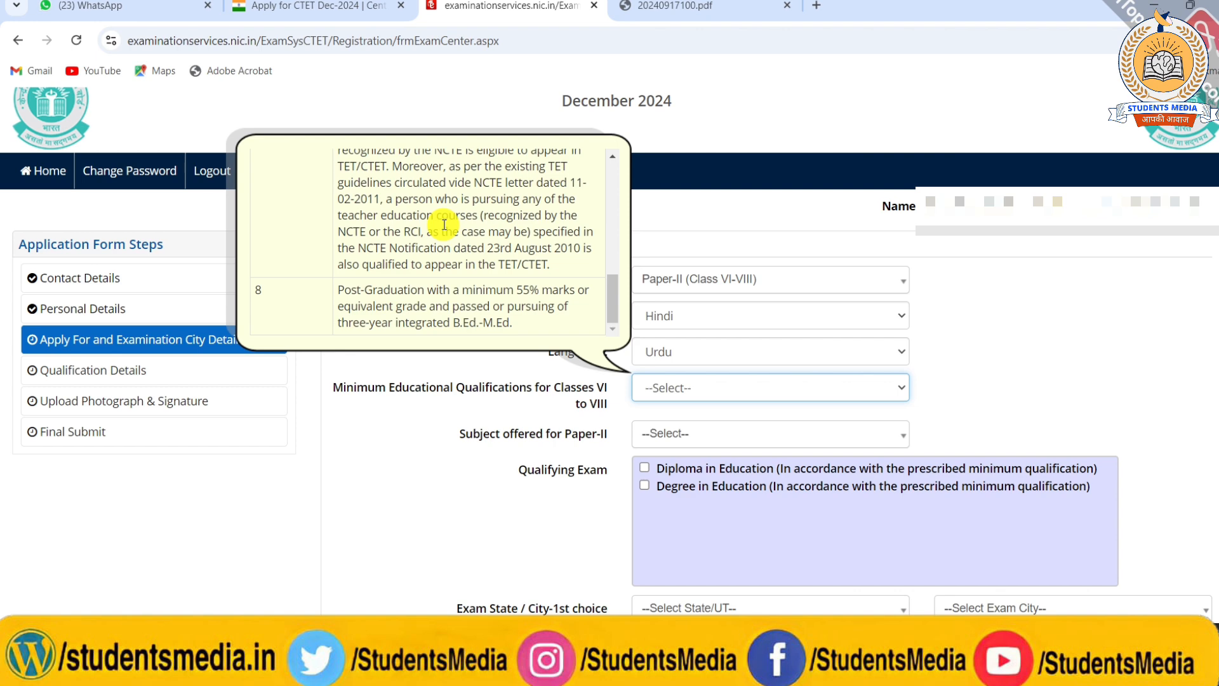
pyautogui.scroll(8, 444, 226)
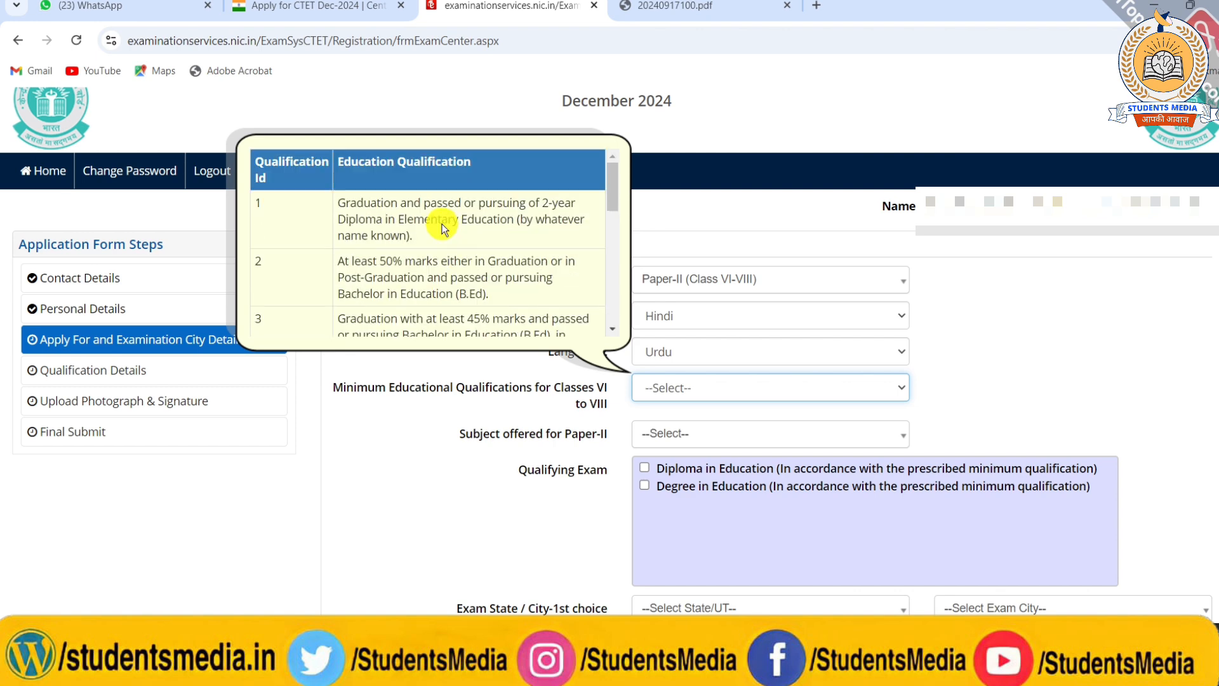
pyautogui.scroll(-3, 502, 274)
pyautogui.scroll(3, 498, 275)
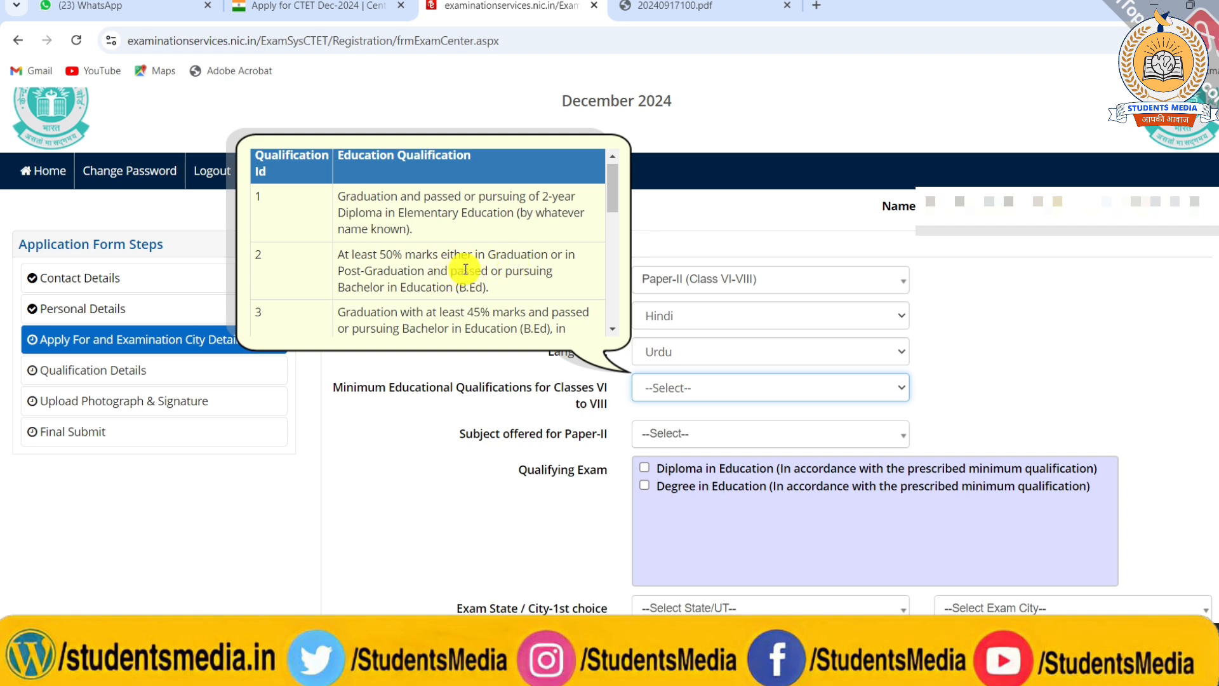
# Step: Set the minimum educational qualification for Classes VI to VIII to 2 and the Paper-II subject to Social Science
pyautogui.click(647, 387)
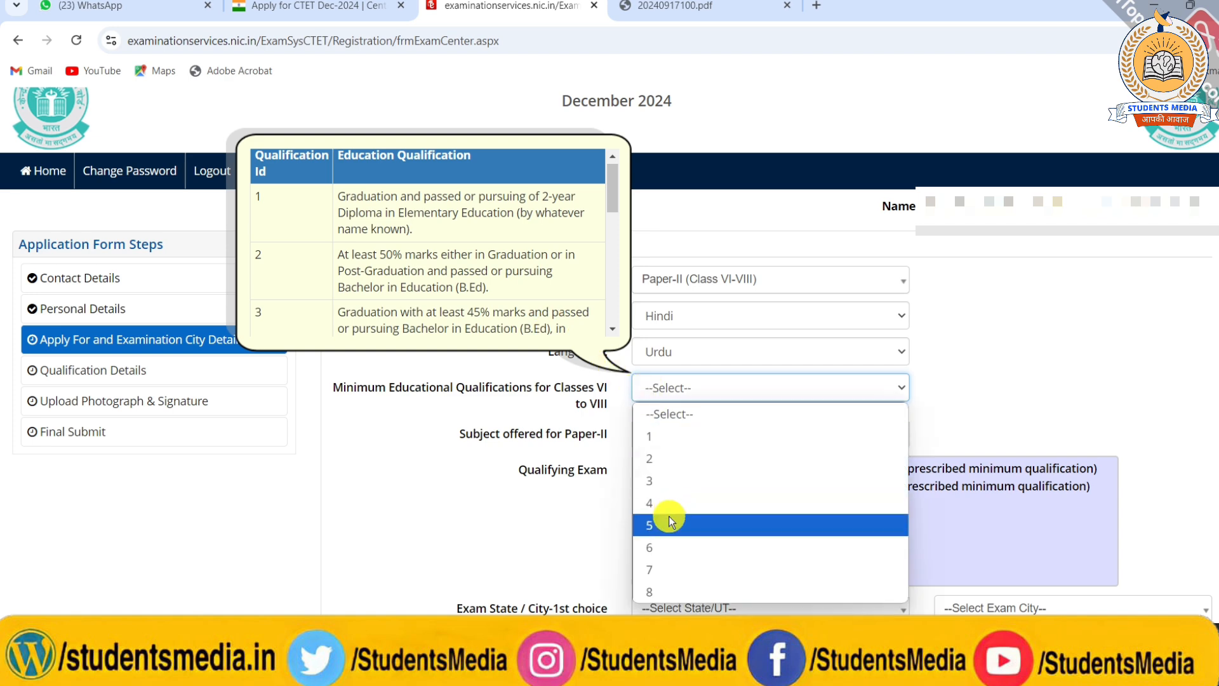
pyautogui.click(646, 458)
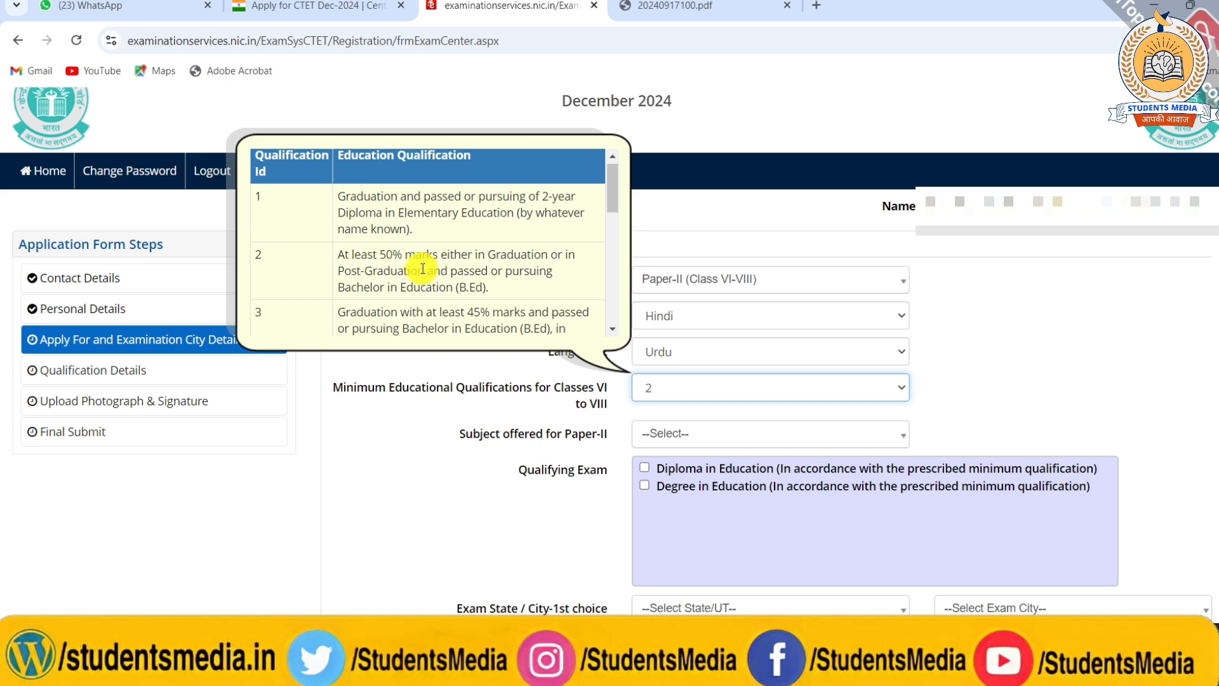
pyautogui.click(661, 433)
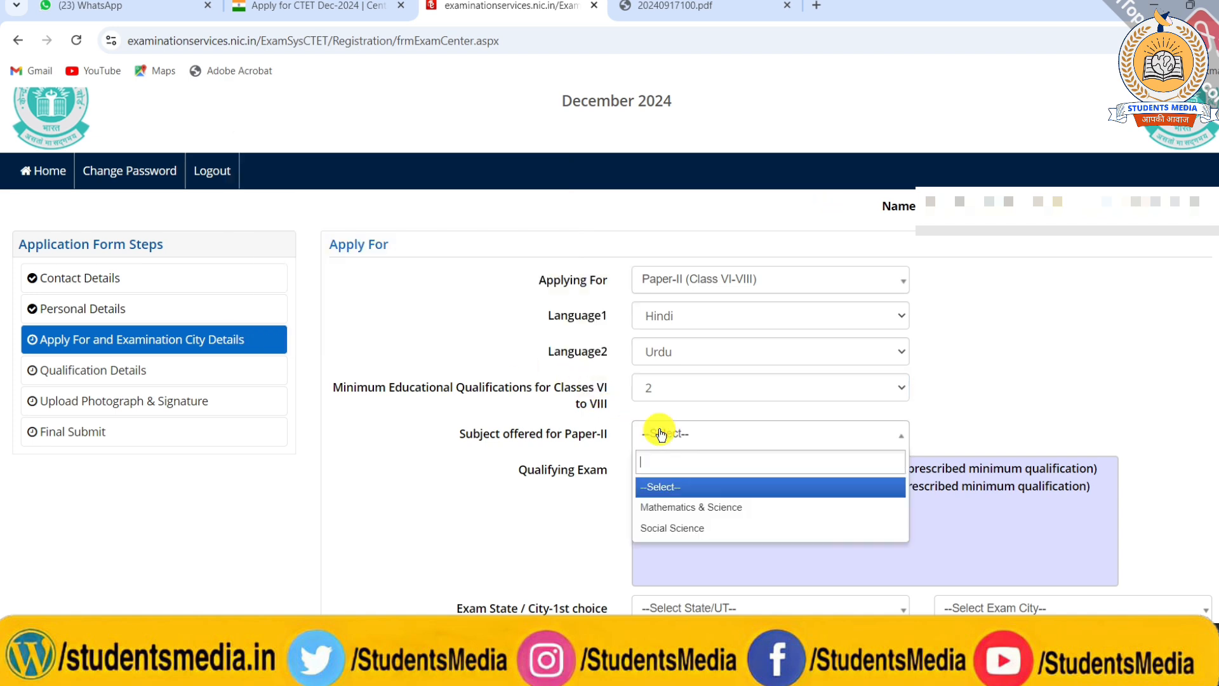
pyautogui.click(686, 527)
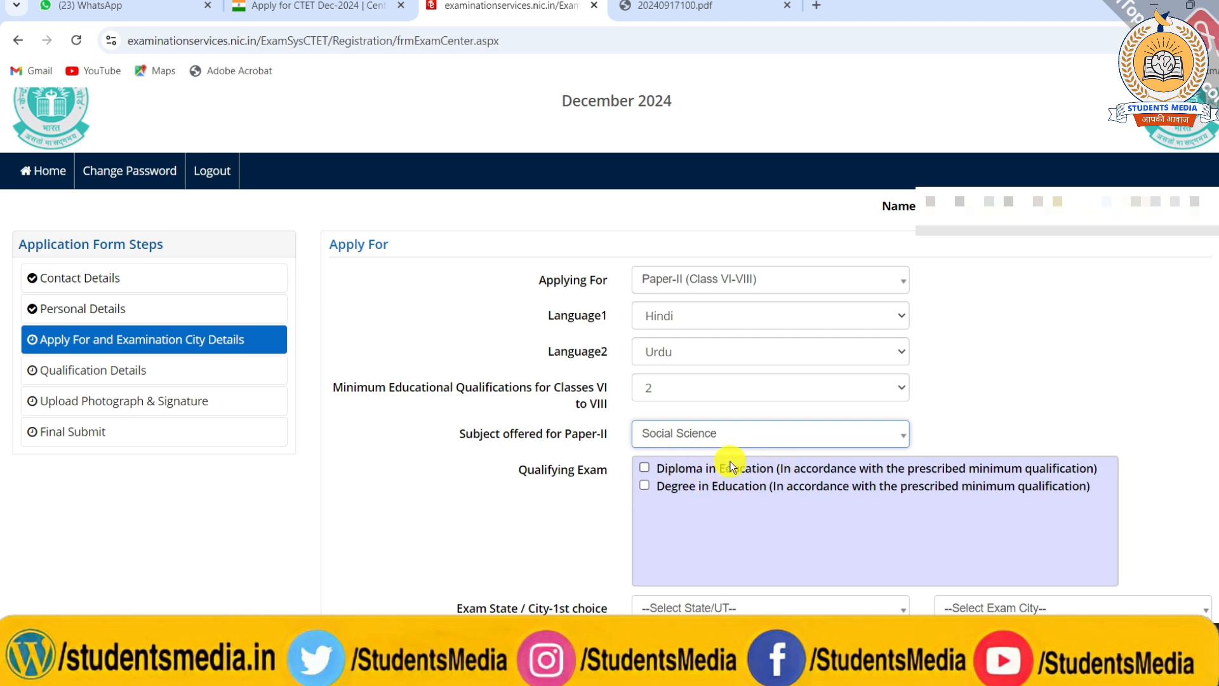
# Step: Select Degree in Education as the qualifying exam
pyautogui.click(639, 481)
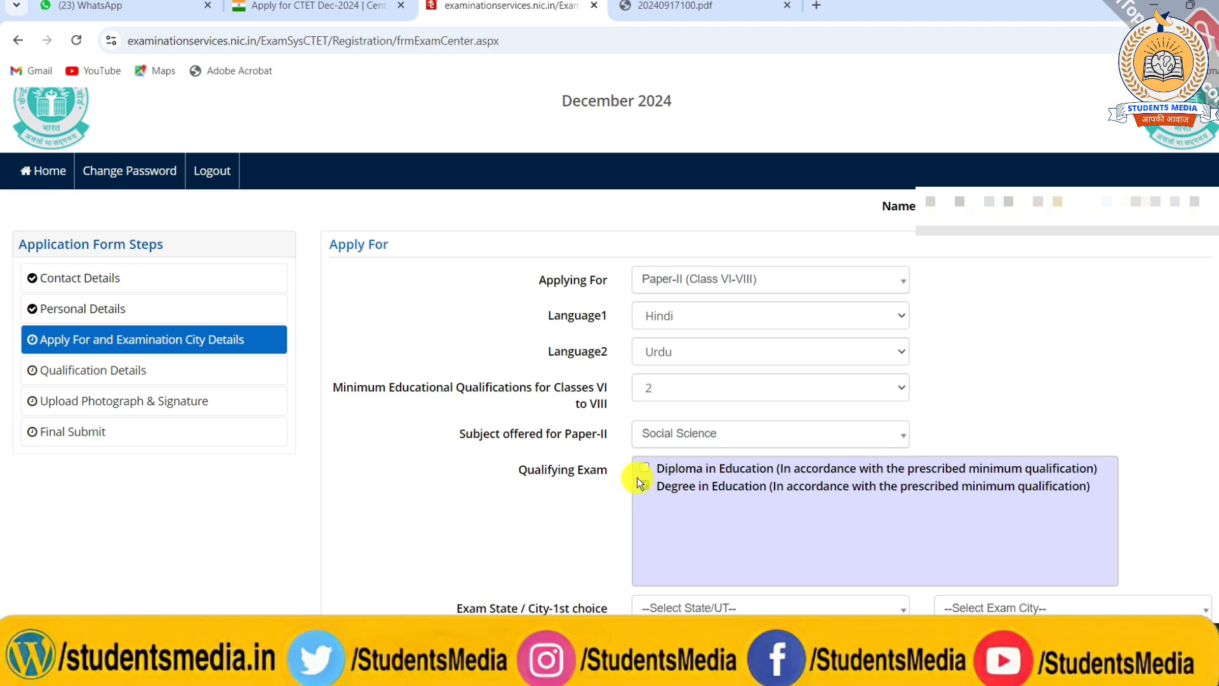
pyautogui.scroll(-1, 637, 477)
pyautogui.scroll(1, 638, 474)
pyautogui.scroll(-2, 637, 473)
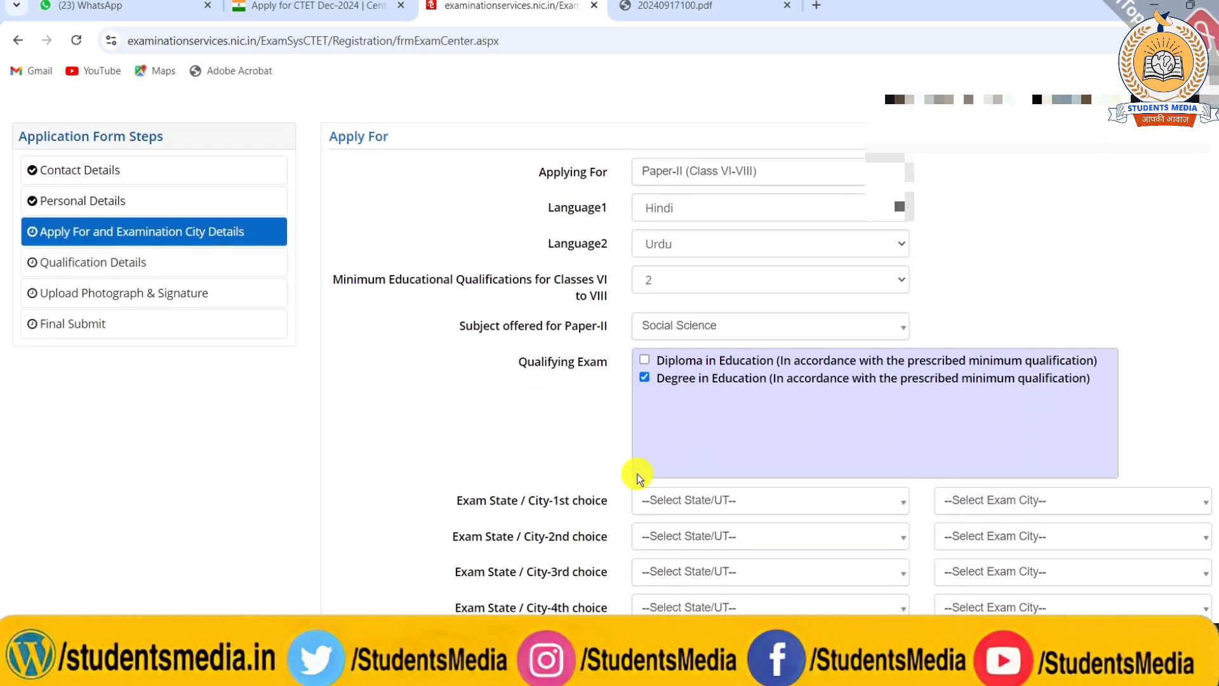
# Step: Set the first-choice exam state to BIHAR and the exam city to MUZAFFARPUR
pyautogui.scroll(-2, 637, 474)
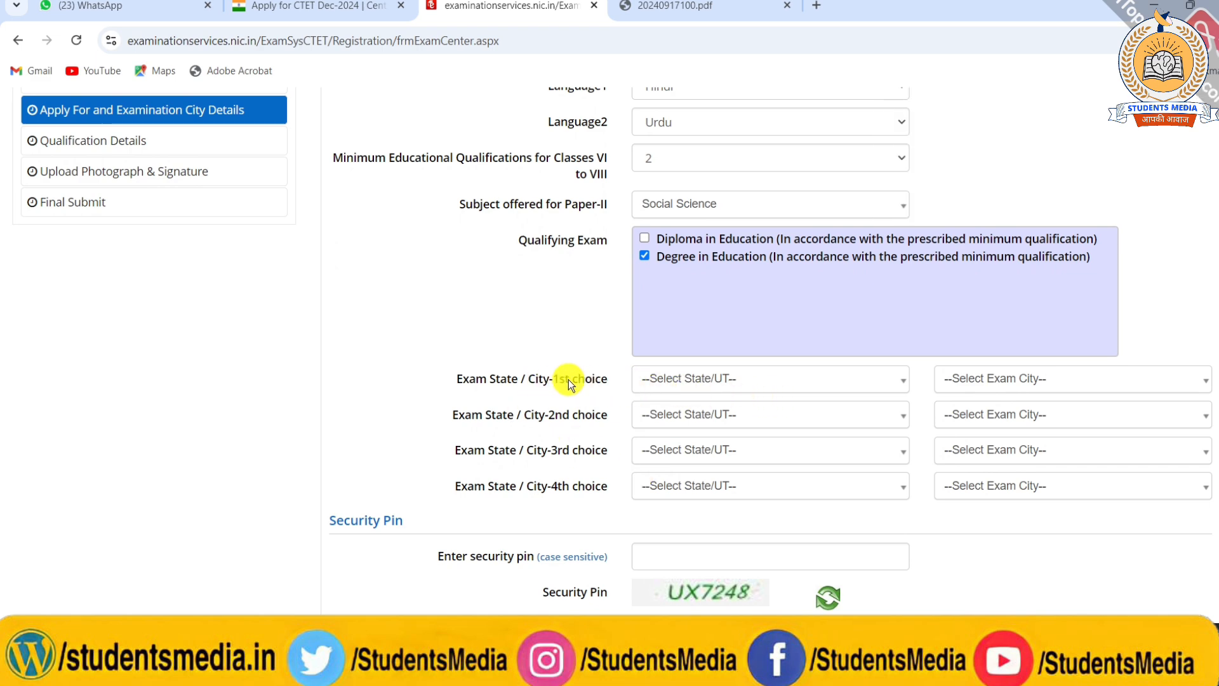
pyautogui.click(652, 379)
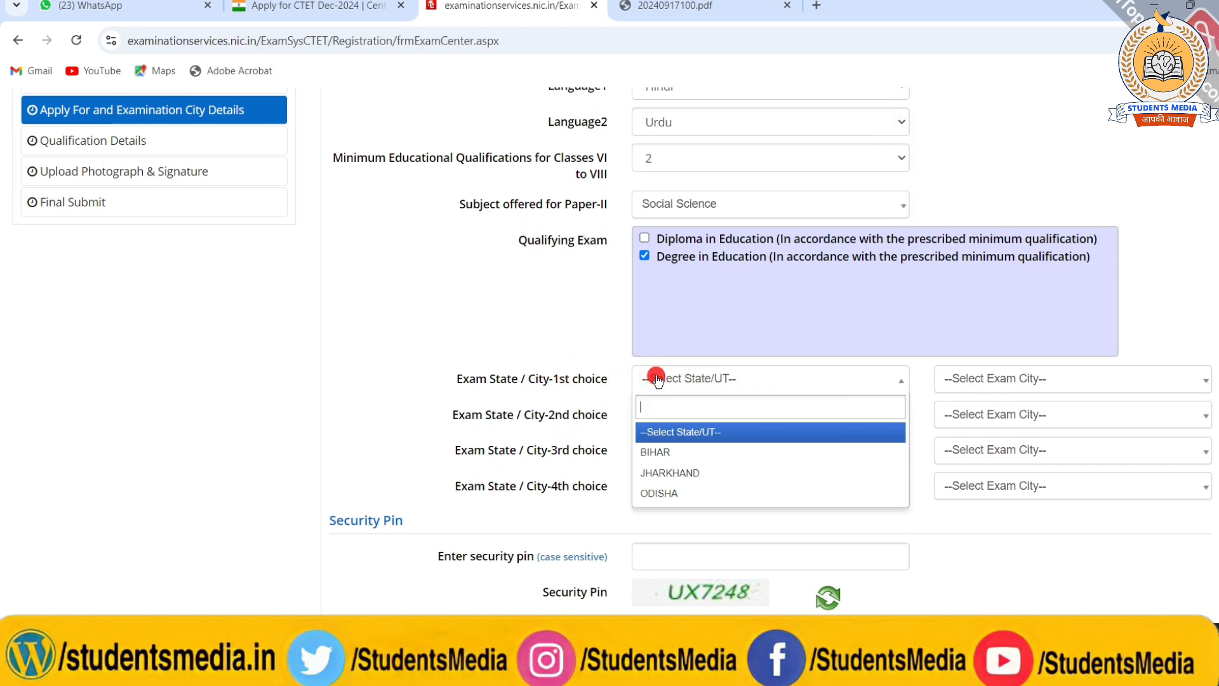
pyautogui.click(655, 450)
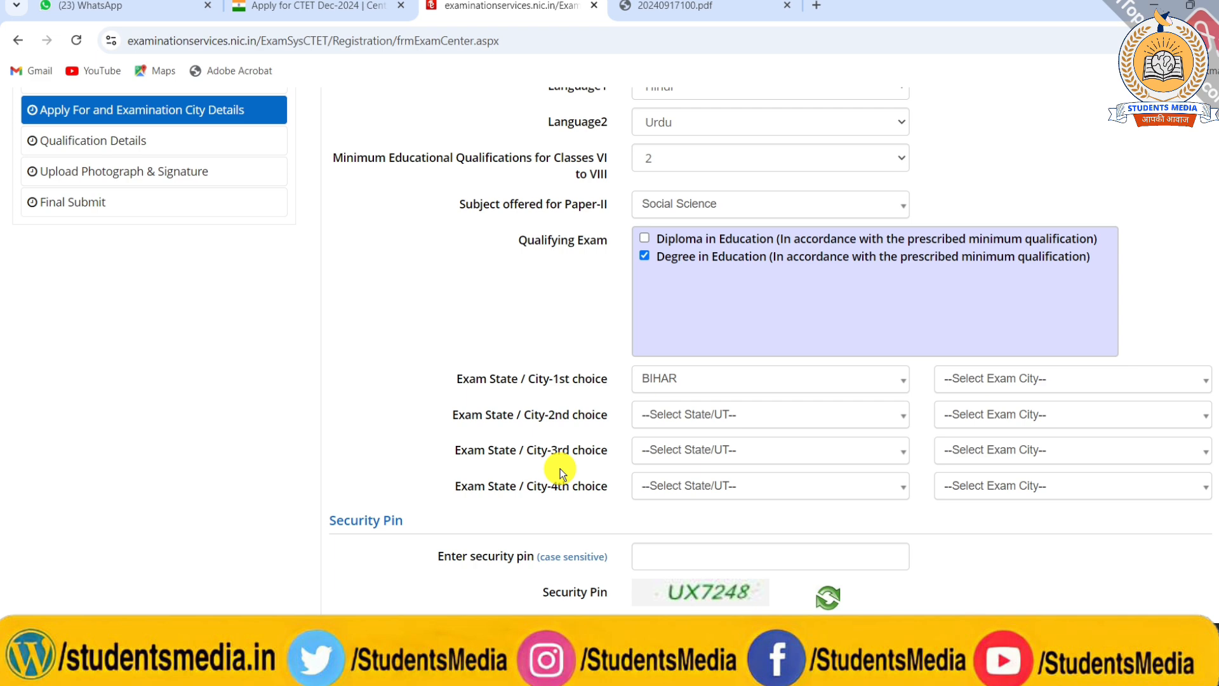
pyautogui.click(996, 378)
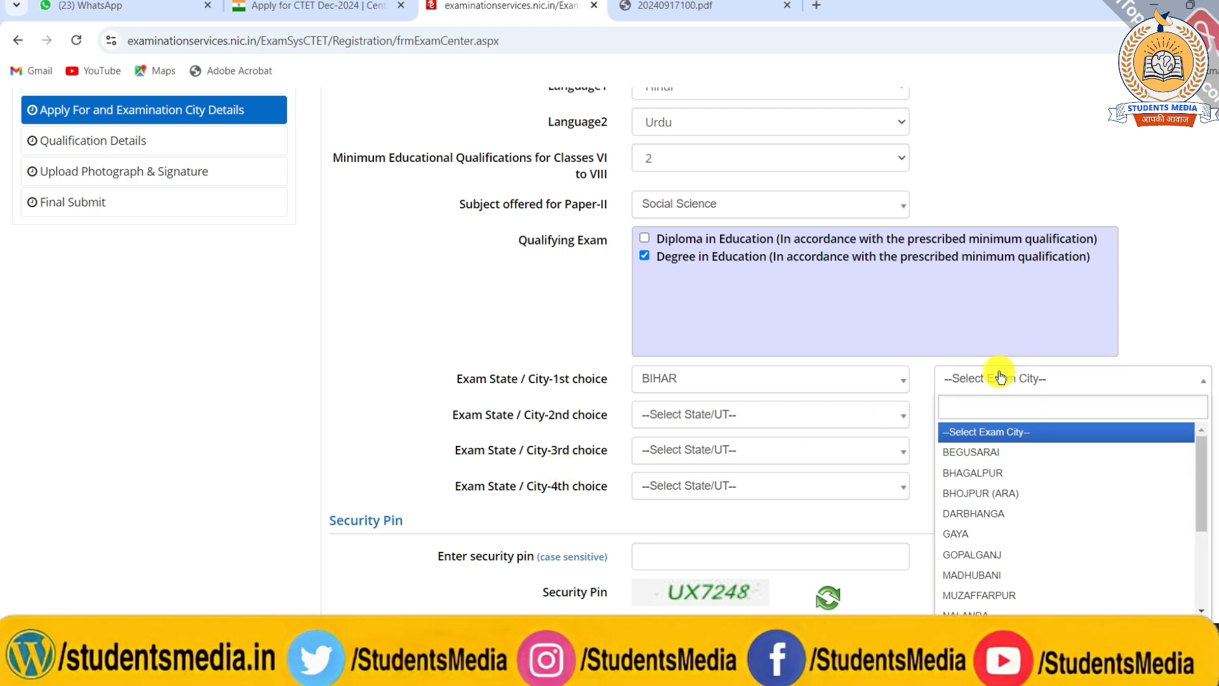
pyautogui.scroll(-1, 985, 525)
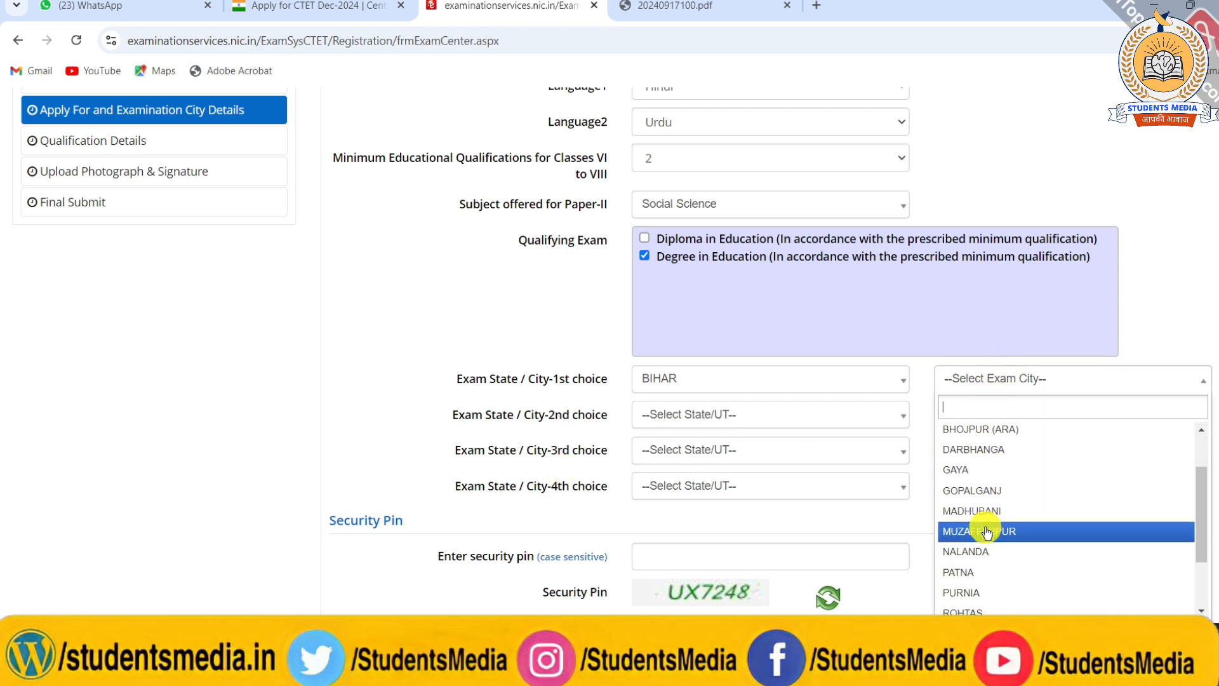
pyautogui.click(985, 527)
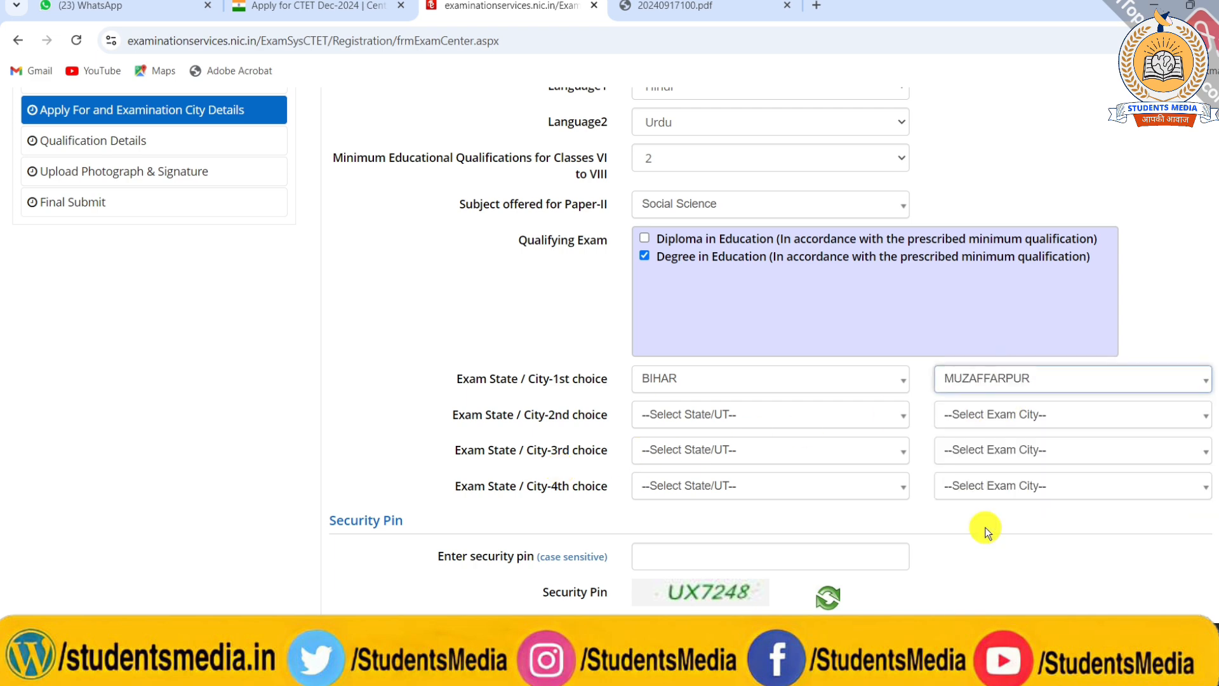
# Step: Choose DARBHANGA, SAMASTIPUR and PATNA in BIHAR as the second, third and fourth exam city choices, and enter the security pin
pyautogui.click(686, 410)
pyautogui.click(659, 485)
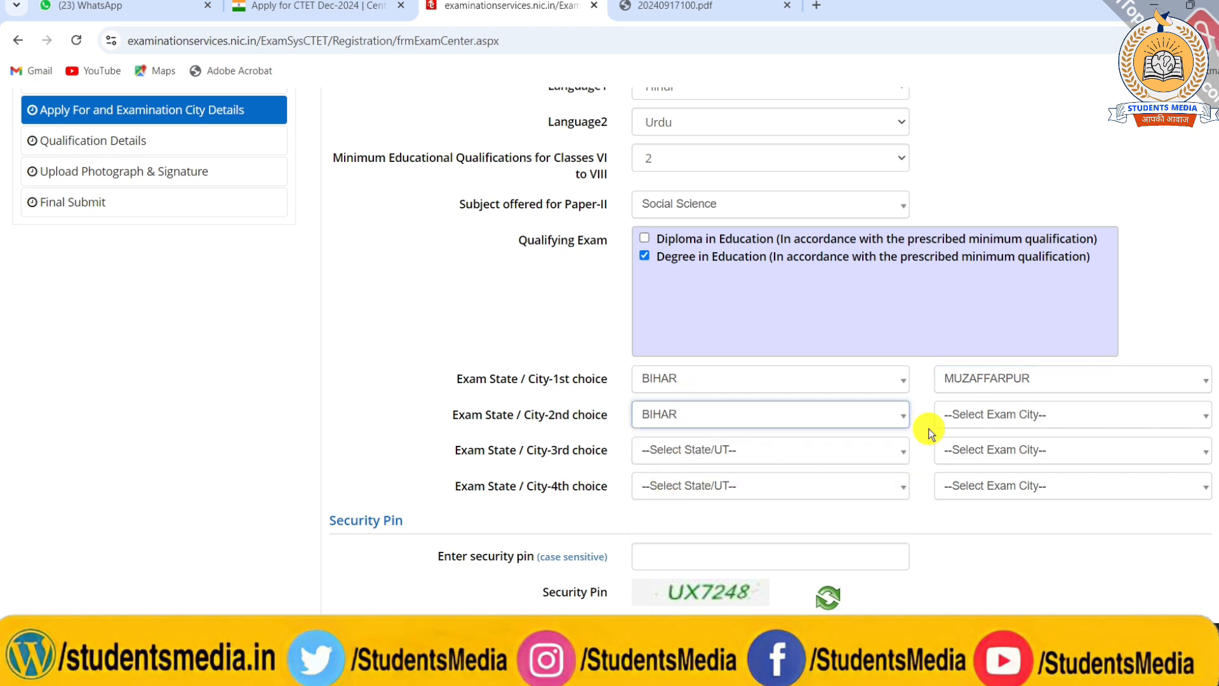
pyautogui.scroll(-1, 816, 473)
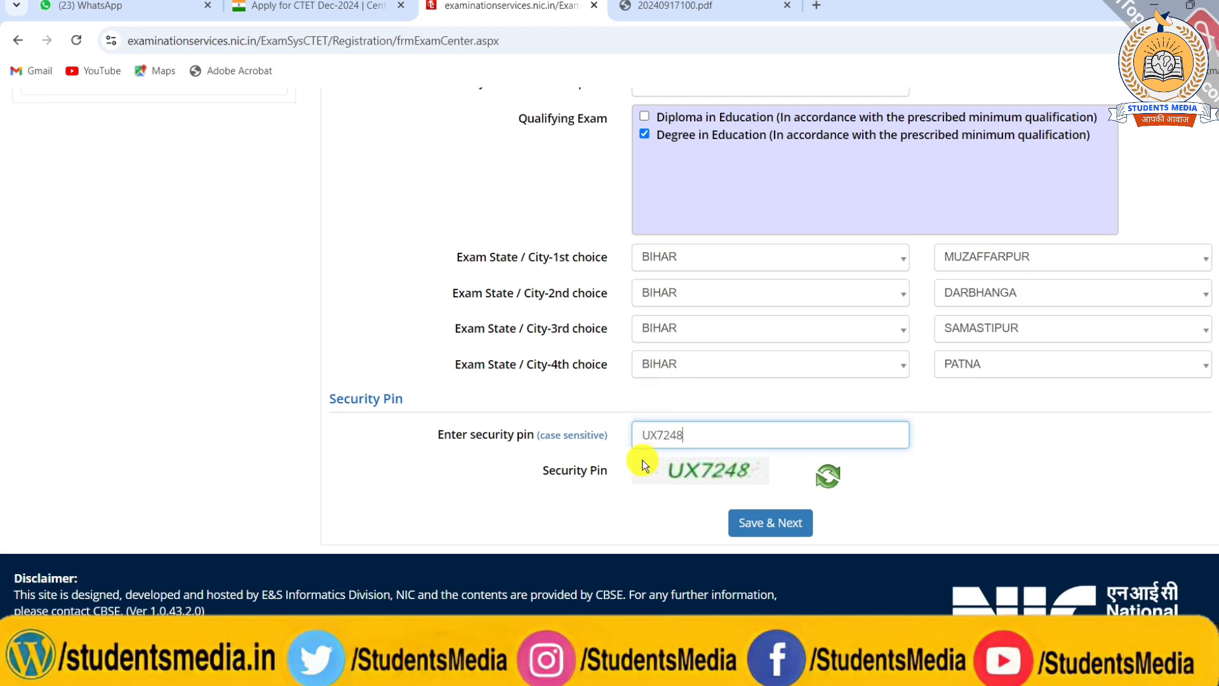
# Step: Save the Apply For and Examination City section and confirm its submission
pyautogui.click(753, 522)
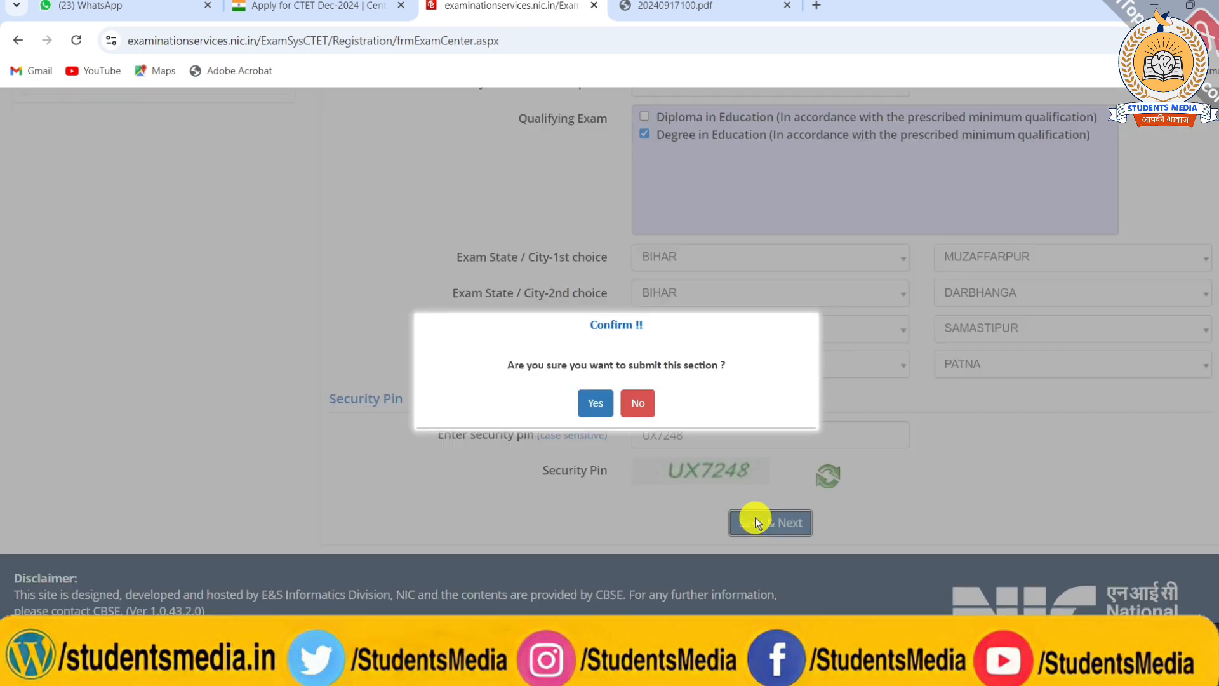
pyautogui.click(590, 397)
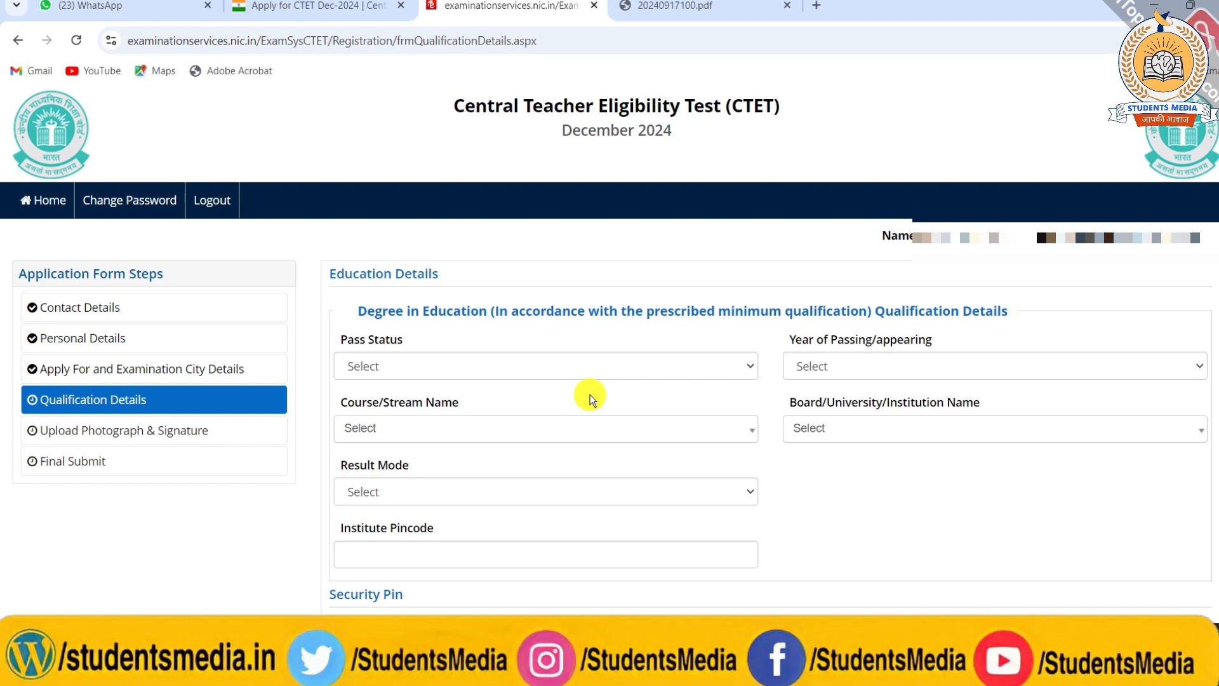
# Step: Record the Degree in Education as Passed in 2023 with the course Education/Elementry Education etc
pyautogui.click(525, 371)
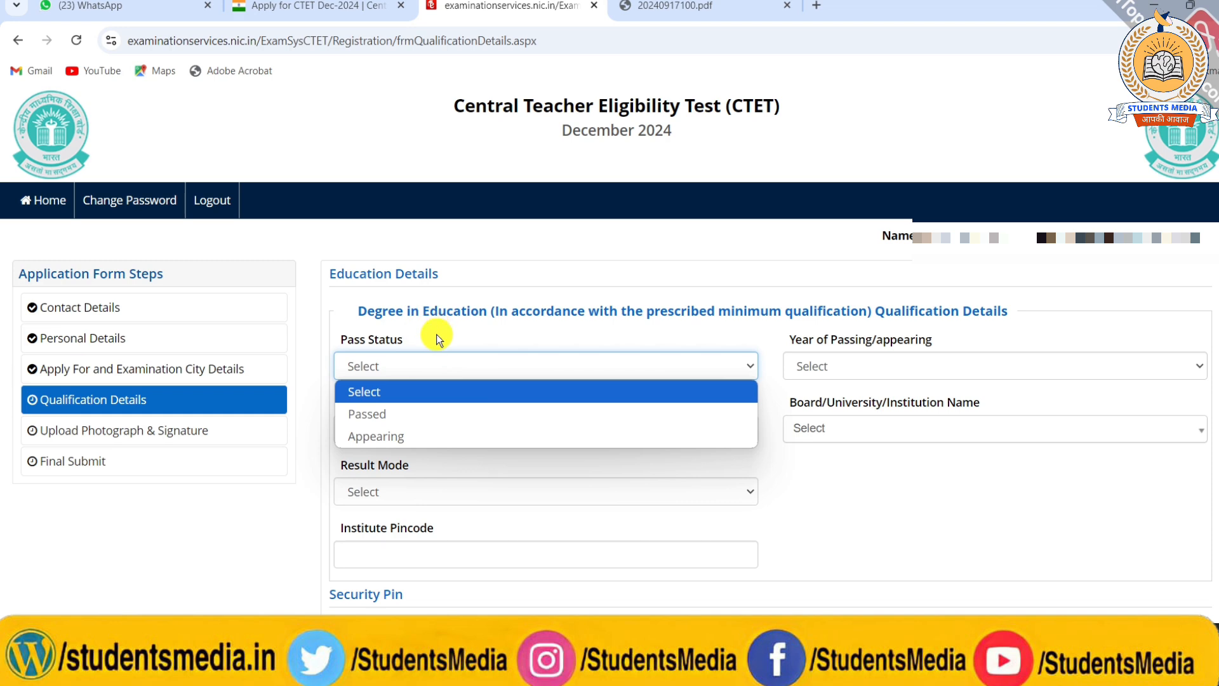
pyautogui.click(365, 411)
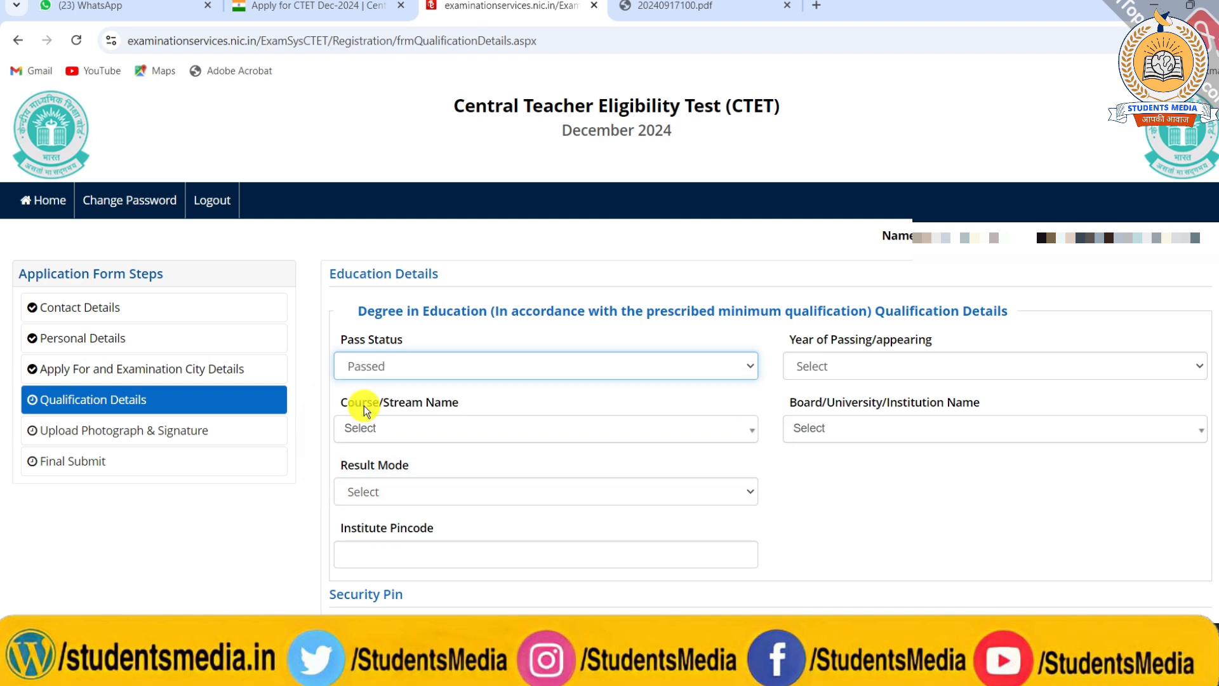
pyautogui.click(816, 363)
pyautogui.scroll(-1, 816, 317)
pyautogui.scroll(1, 812, 192)
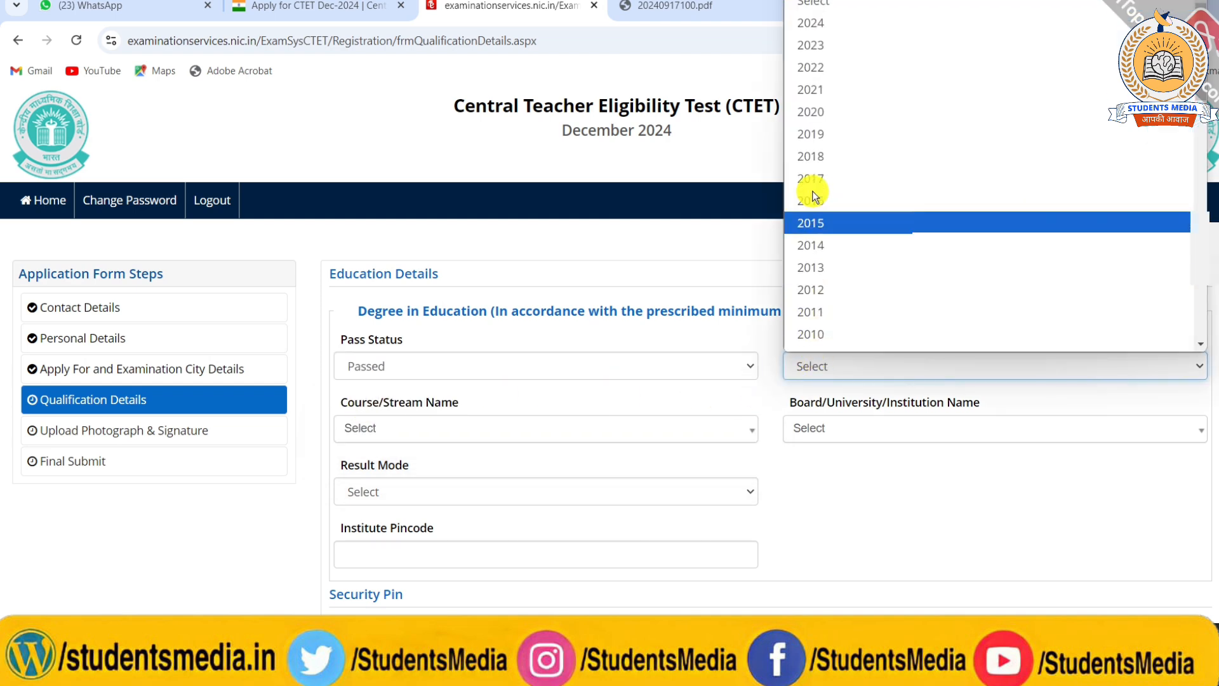
pyautogui.click(821, 45)
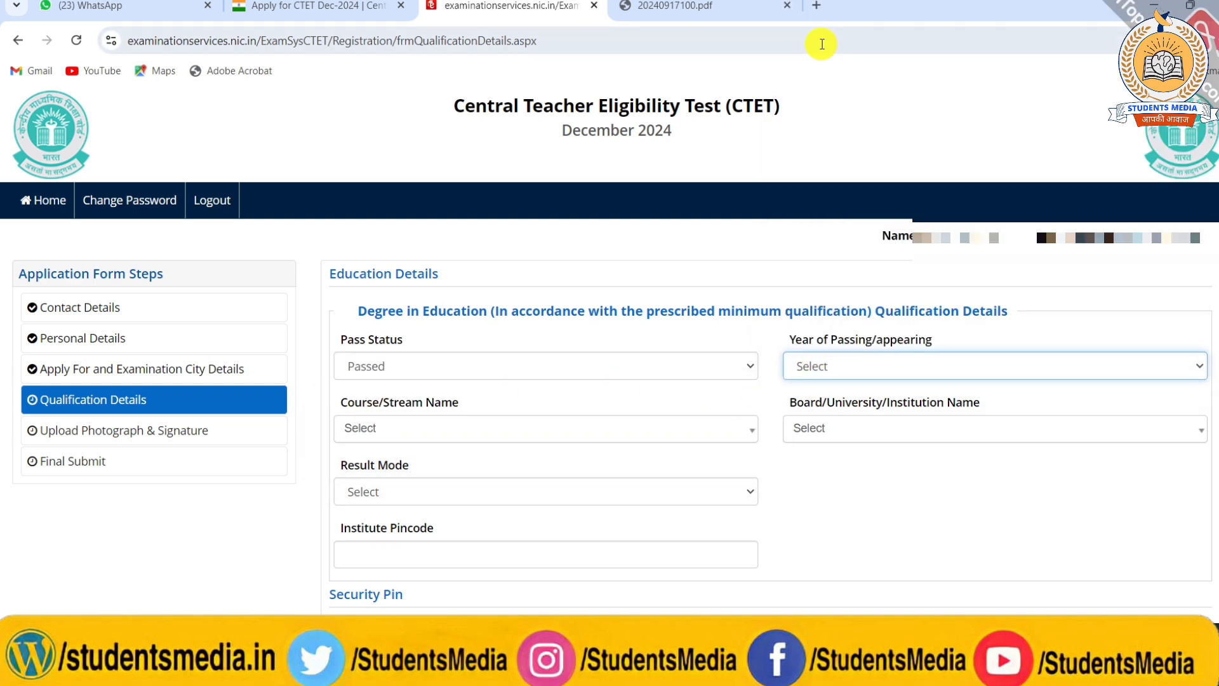
pyautogui.click(831, 365)
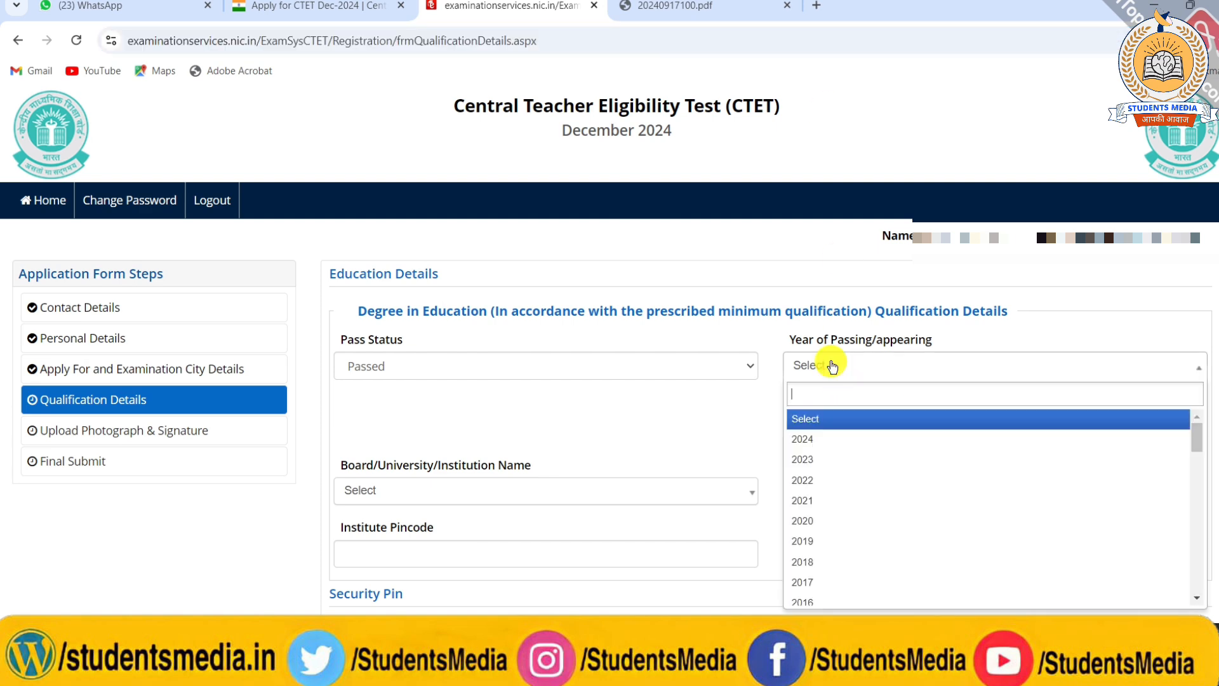
pyautogui.click(806, 457)
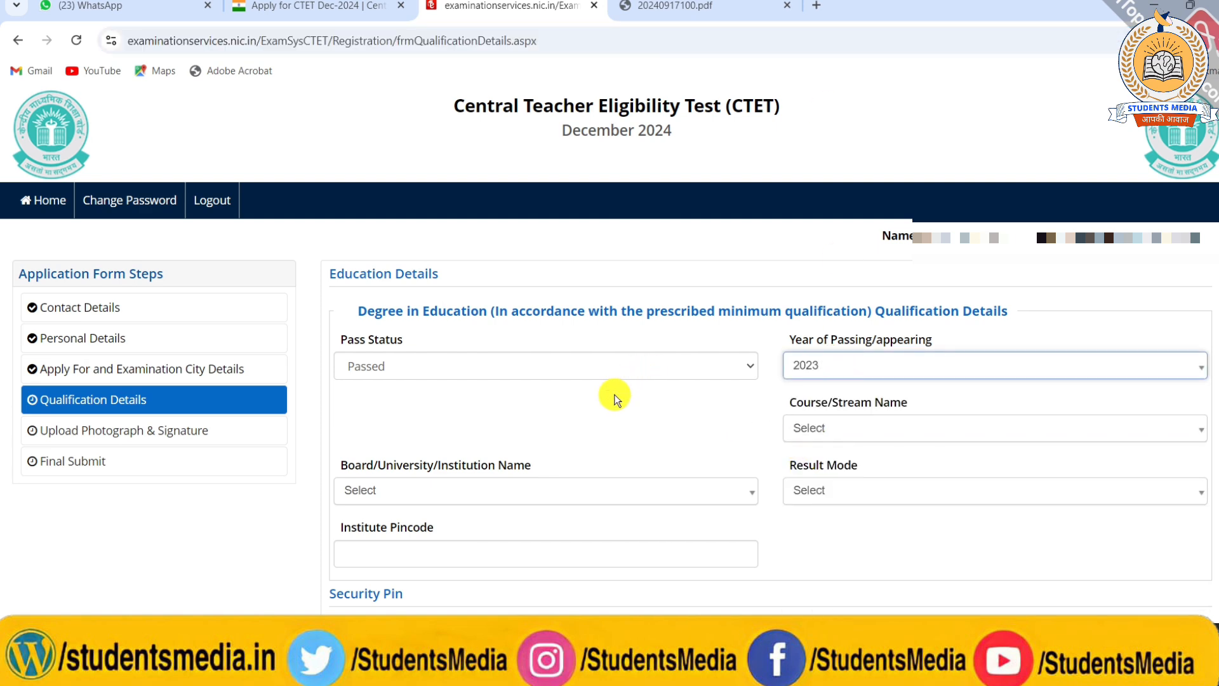
pyautogui.click(825, 427)
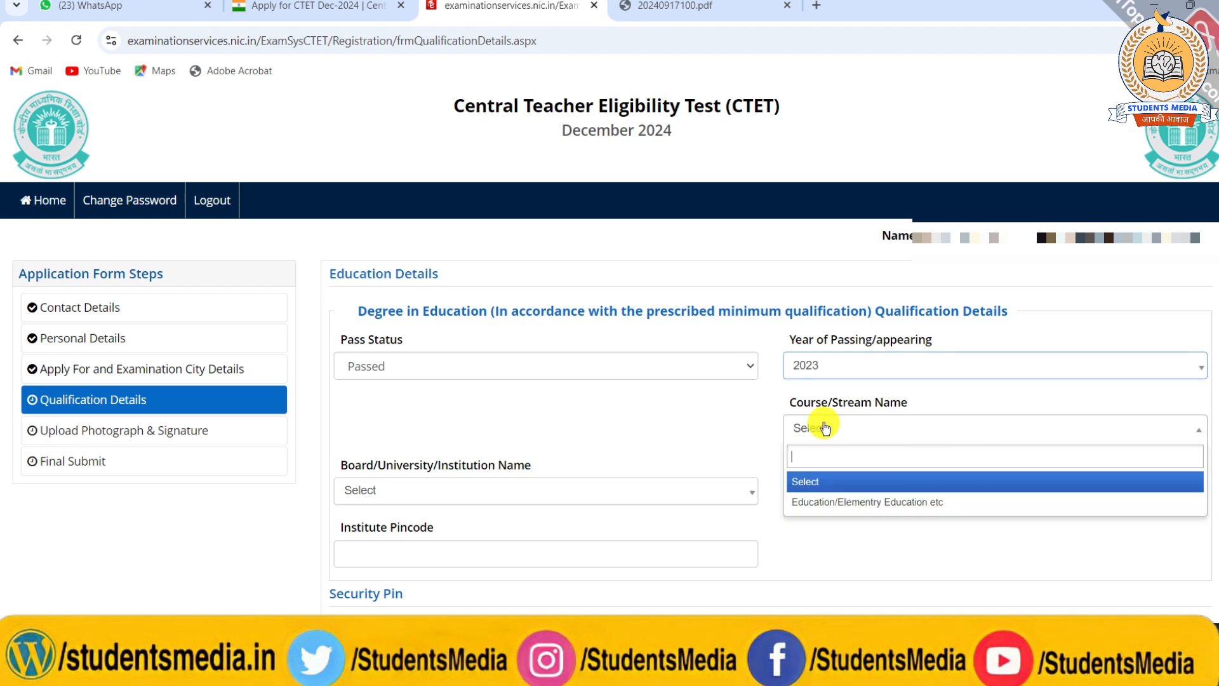
pyautogui.click(802, 500)
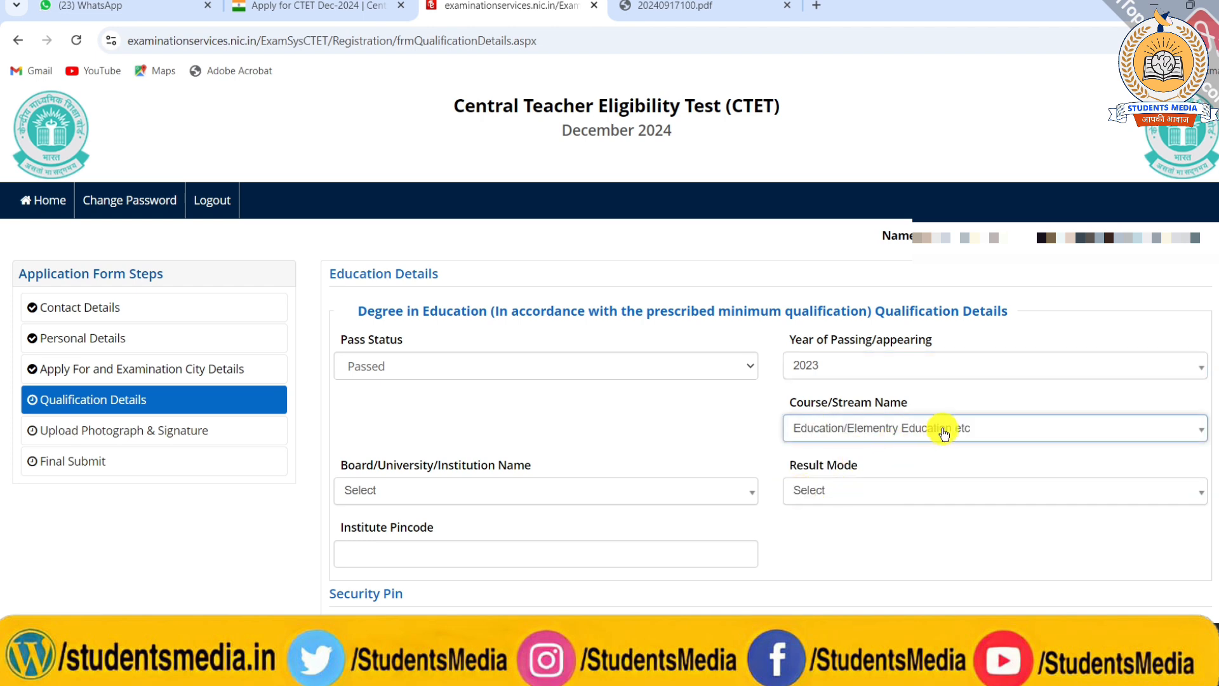
# Step: Set the university to OTHERS (BRABU MUZAFFARPUR) and the result to Percentage with 1300 total and 1090 obtained marks, then enter the institute pincode and security pin
pyautogui.click(583, 490)
pyautogui.scroll(-2, 620, 503)
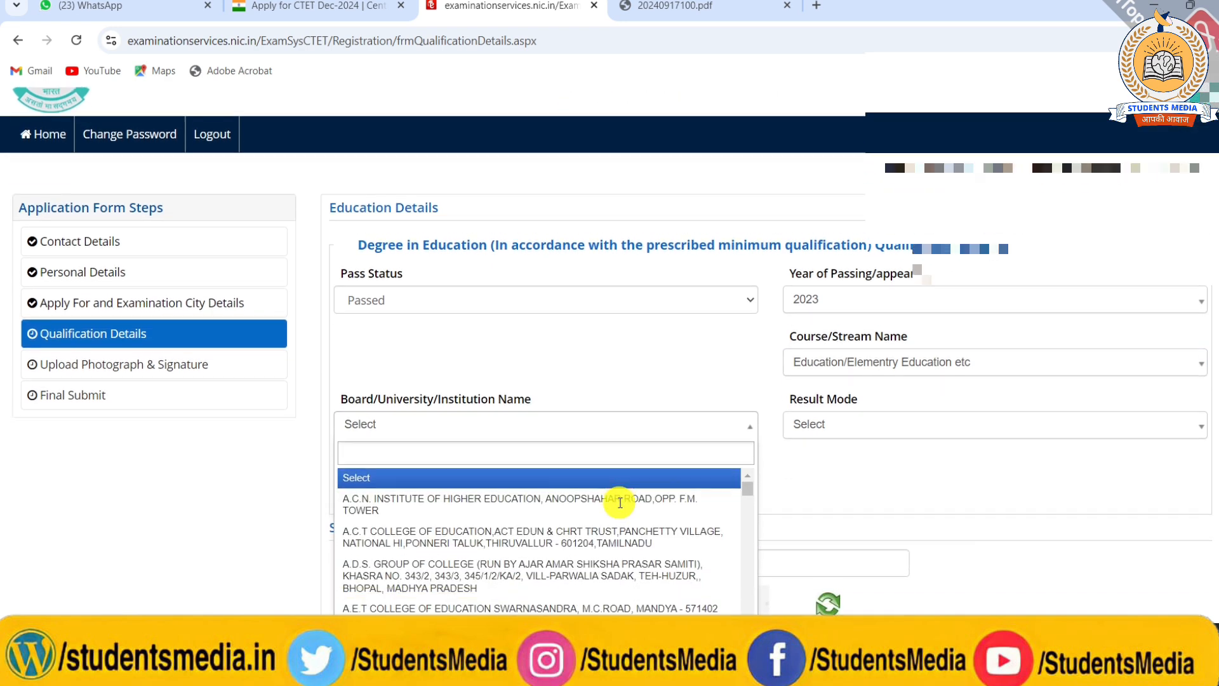
pyautogui.scroll(-1, 621, 503)
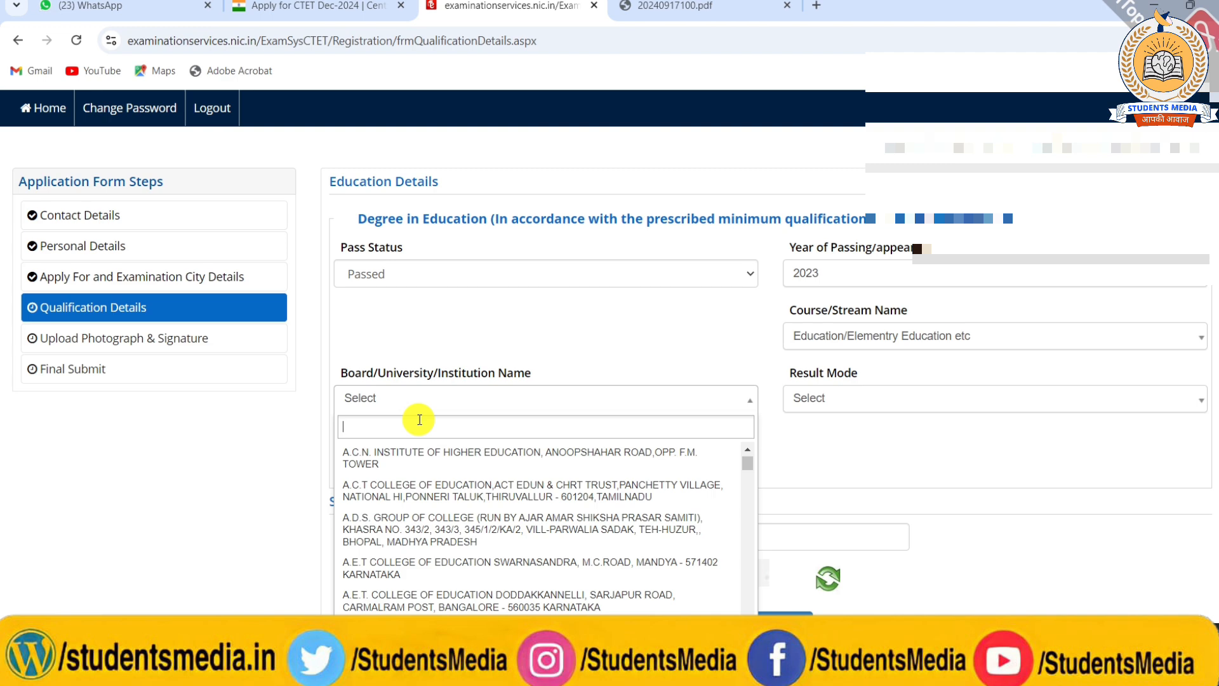
pyautogui.scroll(3, 420, 419)
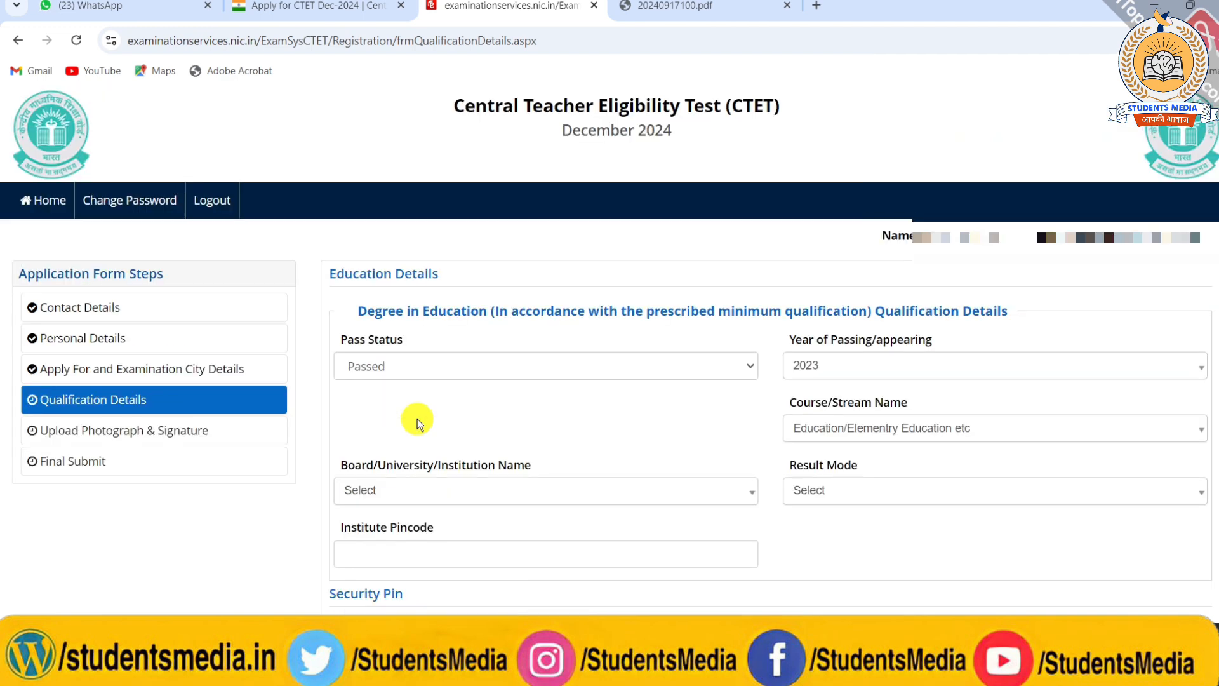
pyautogui.click(822, 491)
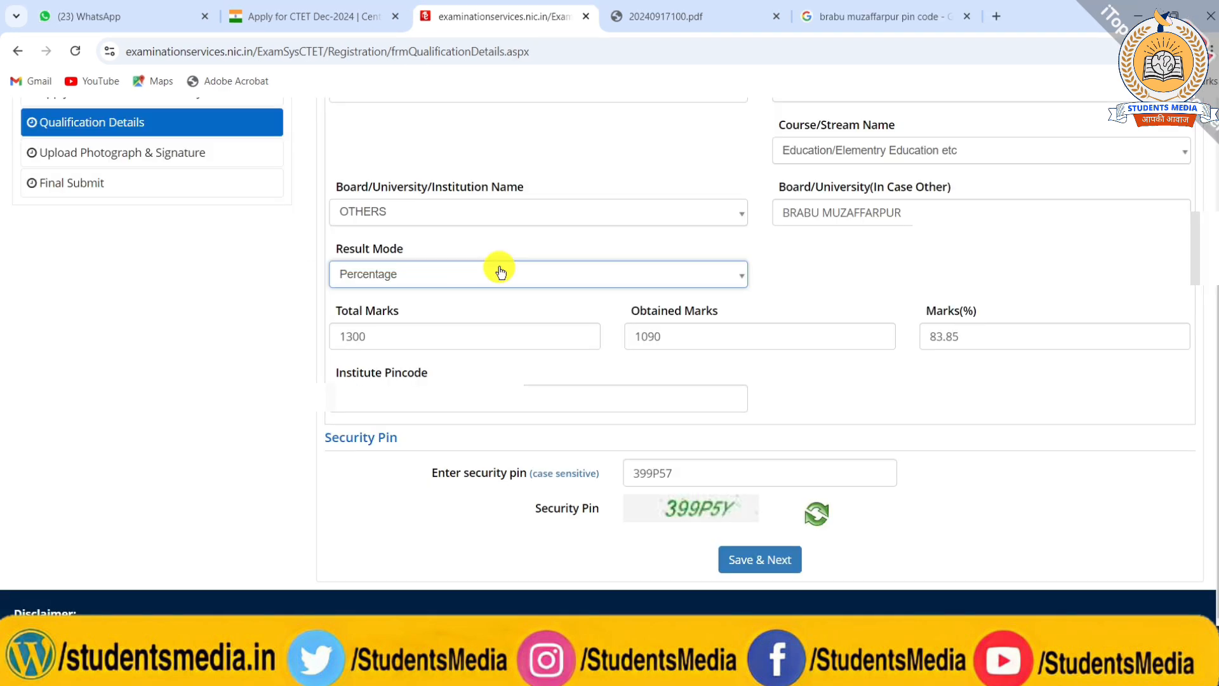
# Step: Review the available Result Mode options, keeping Percentage, and the OTHERS entry among the listed boards and universities
pyautogui.click(501, 272)
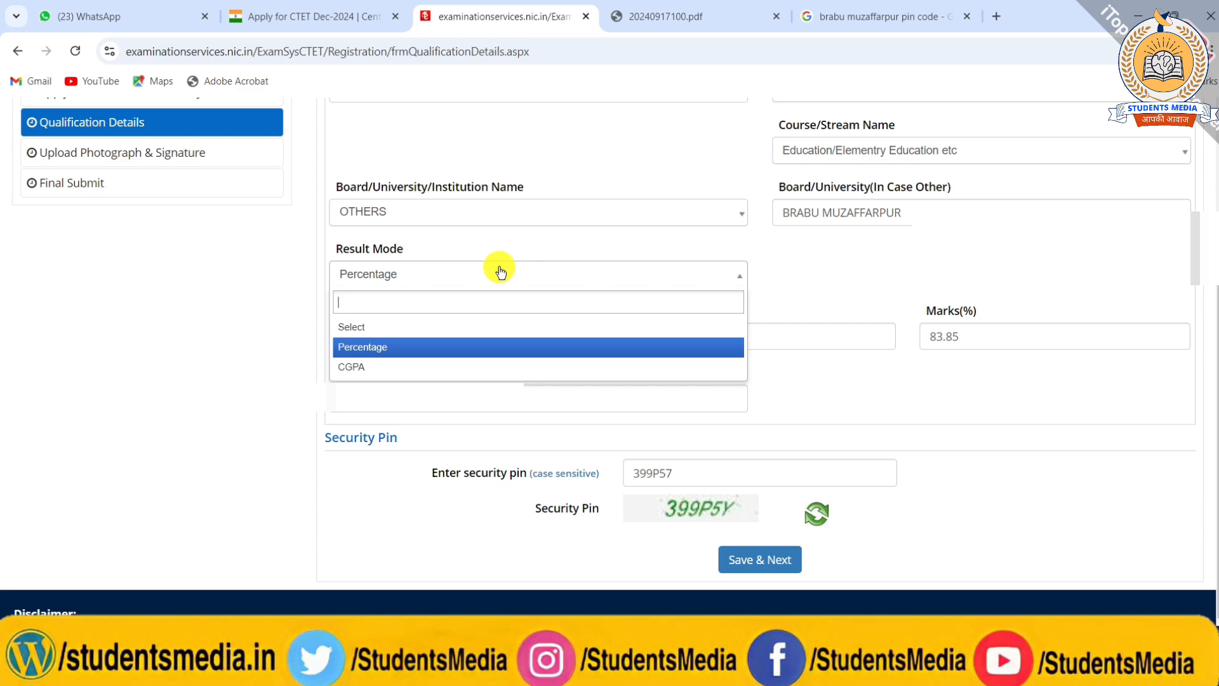
pyautogui.click(403, 343)
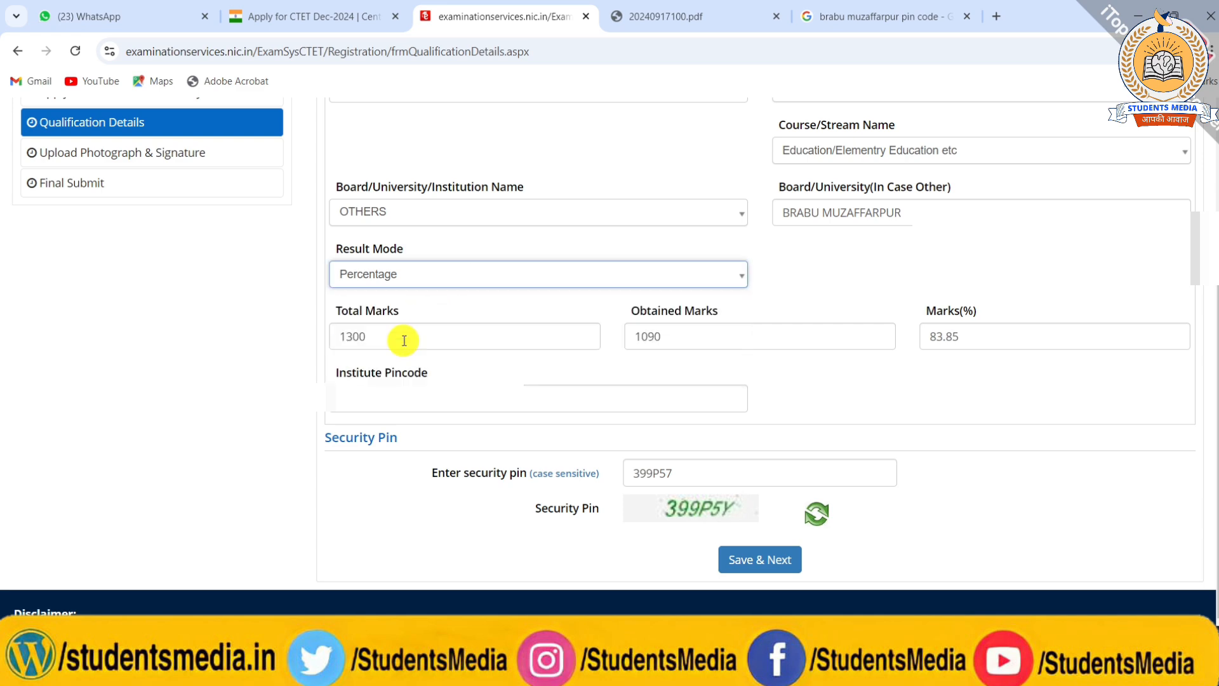
pyautogui.click(523, 213)
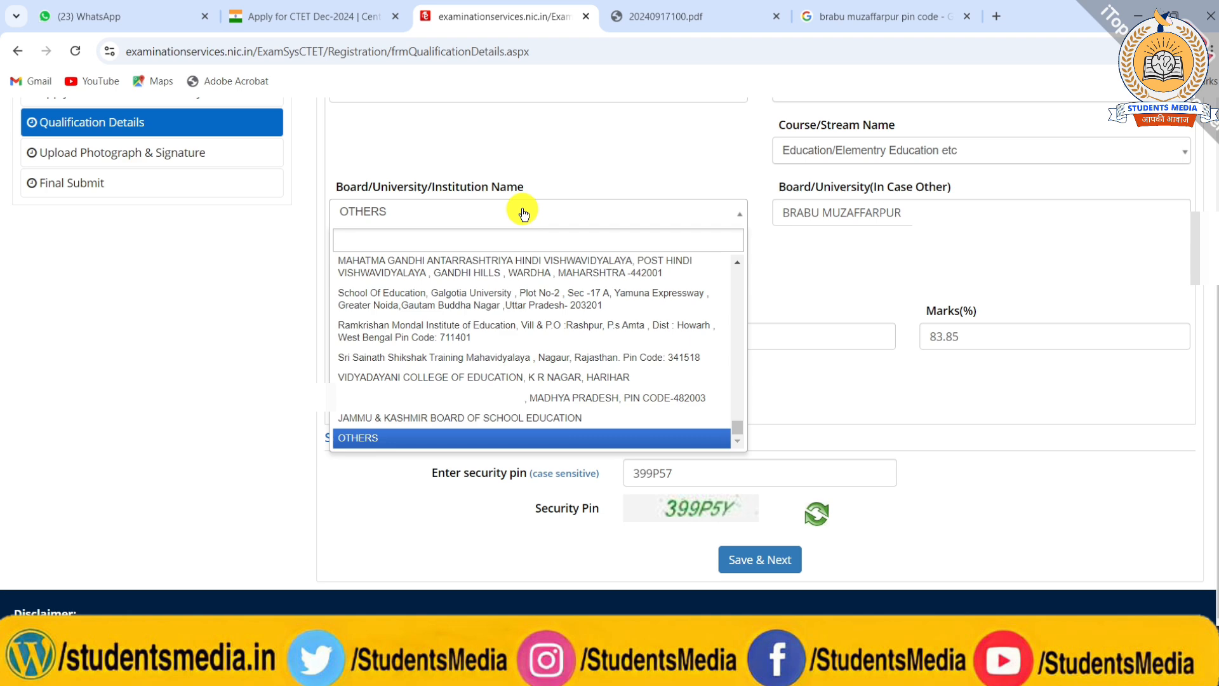
pyautogui.click(523, 213)
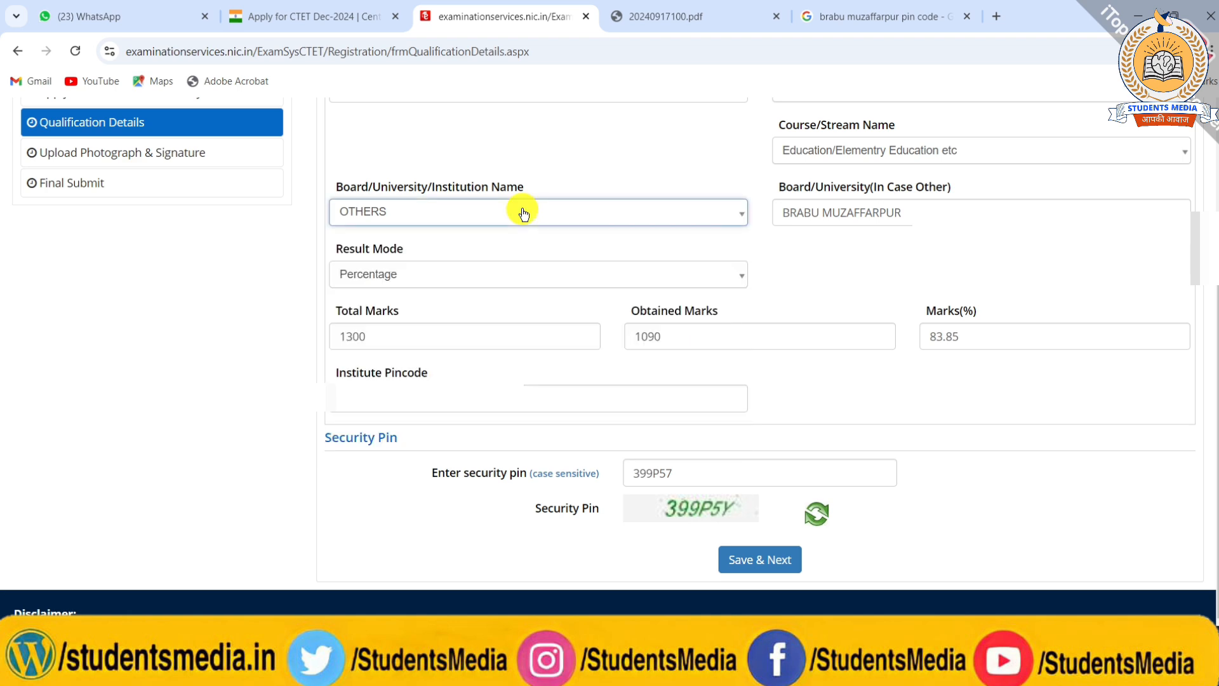
pyautogui.click(523, 214)
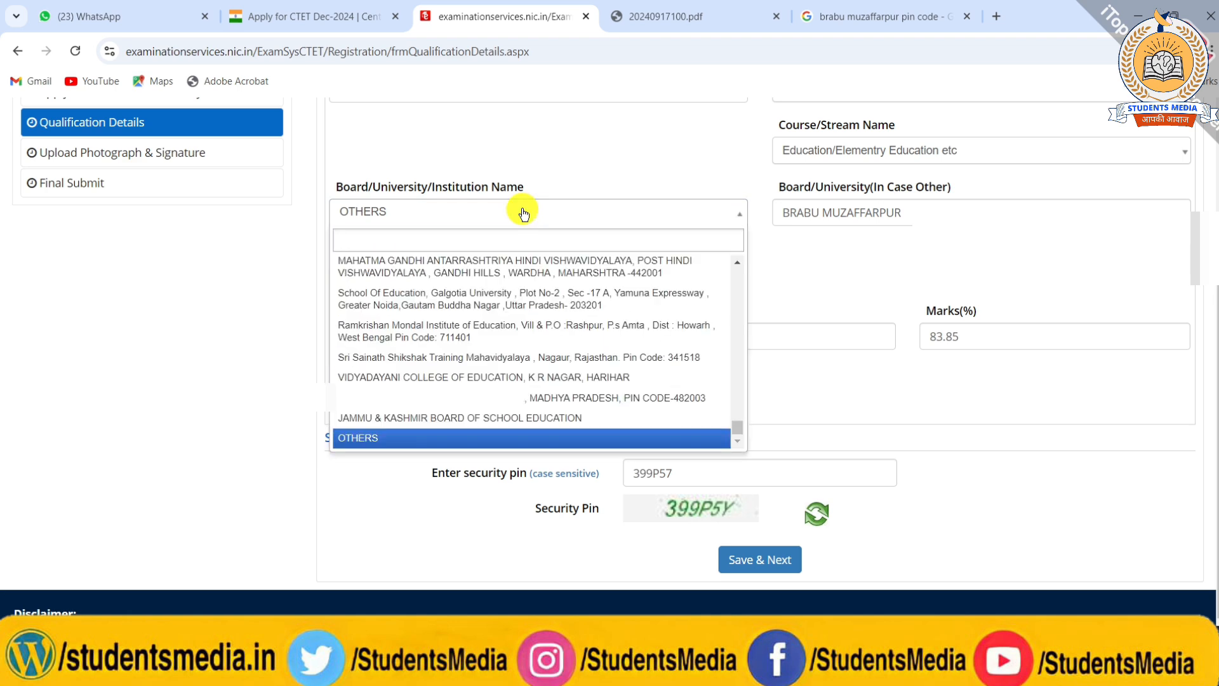